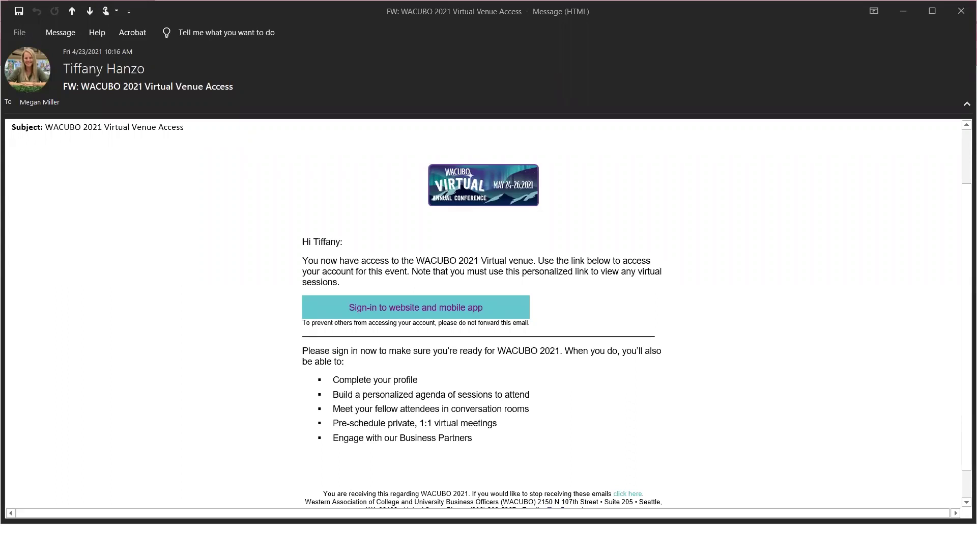
# - Reveal the Claim your account form and enter a password of at least six characters
pyautogui.click(453, 307)
pyautogui.click(906, 13)
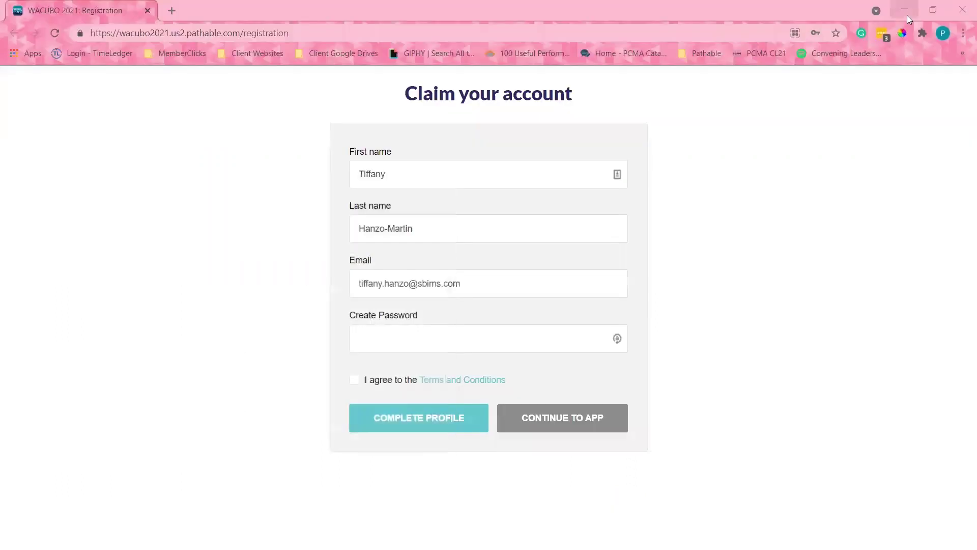
pyautogui.click(467, 340)
pyautogui.write('••')
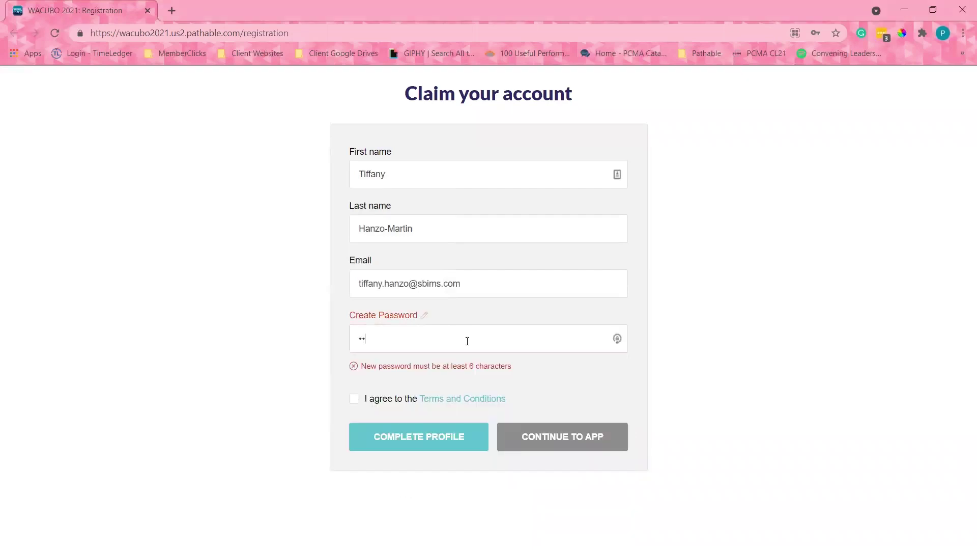
pyautogui.press('BackSpace')
pyautogui.press('BackSpace')
pyautogui.write('•••••••')
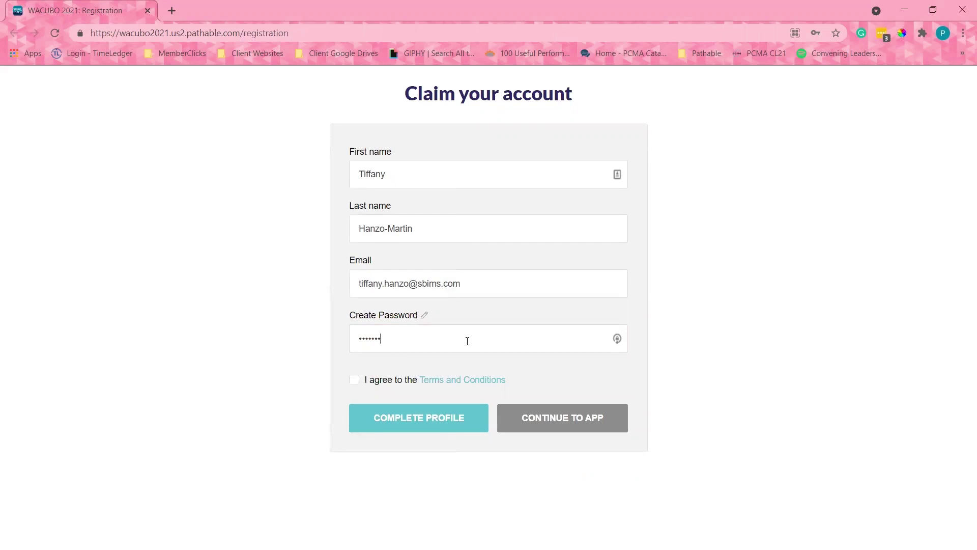
pyautogui.write('•••••')
# - Accept the Terms and Conditions and complete the profile registration
pyautogui.click(353, 380)
pyautogui.click(398, 421)
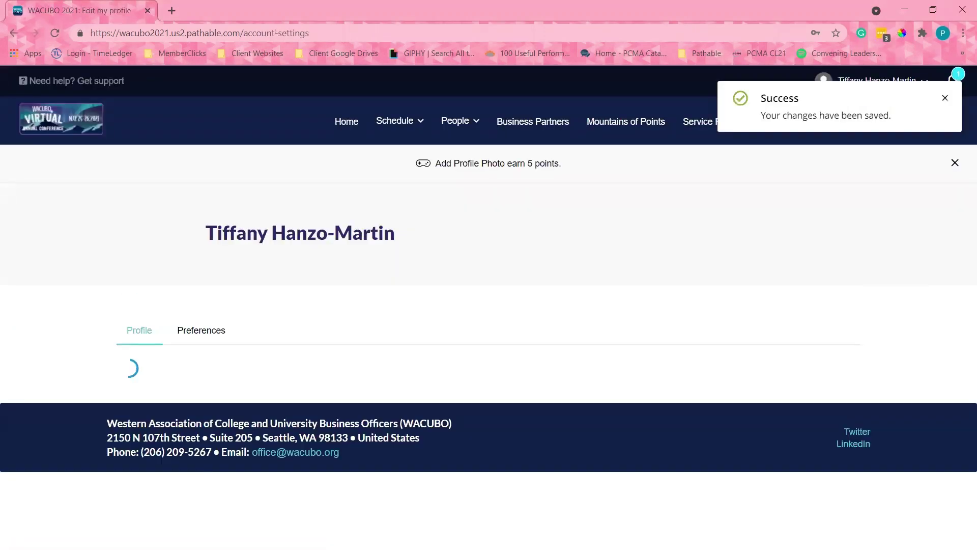
pyautogui.click(935, 100)
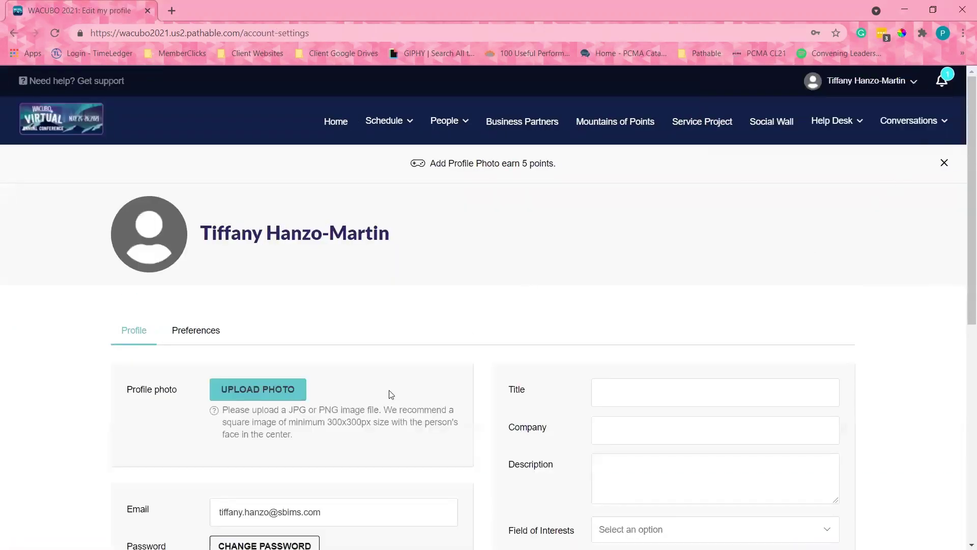
# - Decline LastPass password saving and open the profile's notification and privacy preferences
pyautogui.scroll(-3, 287, 398)
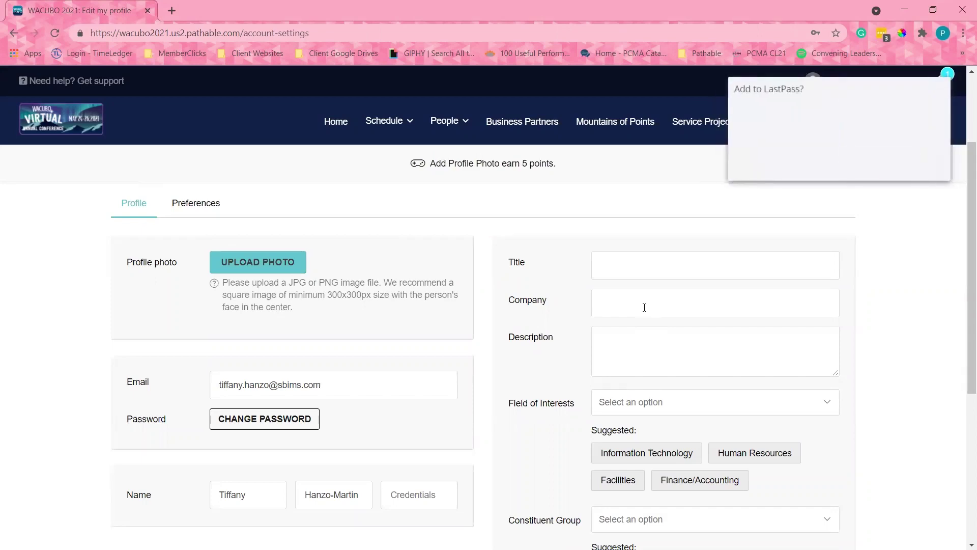
pyautogui.click(864, 168)
pyautogui.scroll(-2, 637, 346)
pyautogui.scroll(-3, 655, 519)
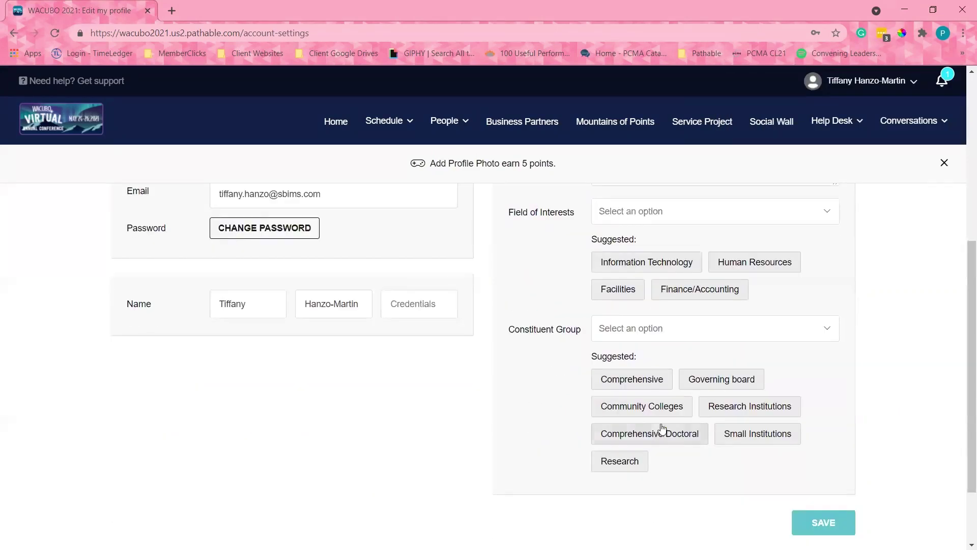
pyautogui.scroll(5, 615, 374)
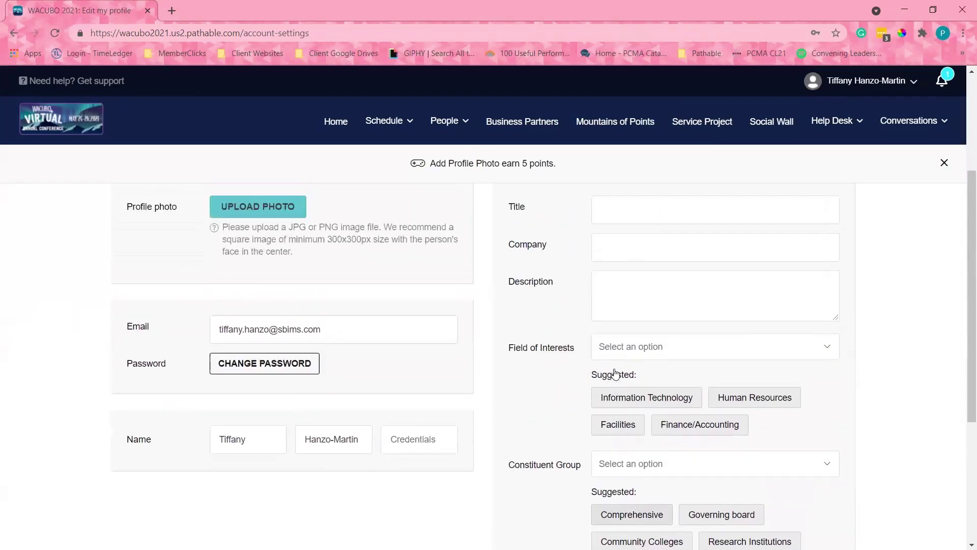
pyautogui.click(208, 270)
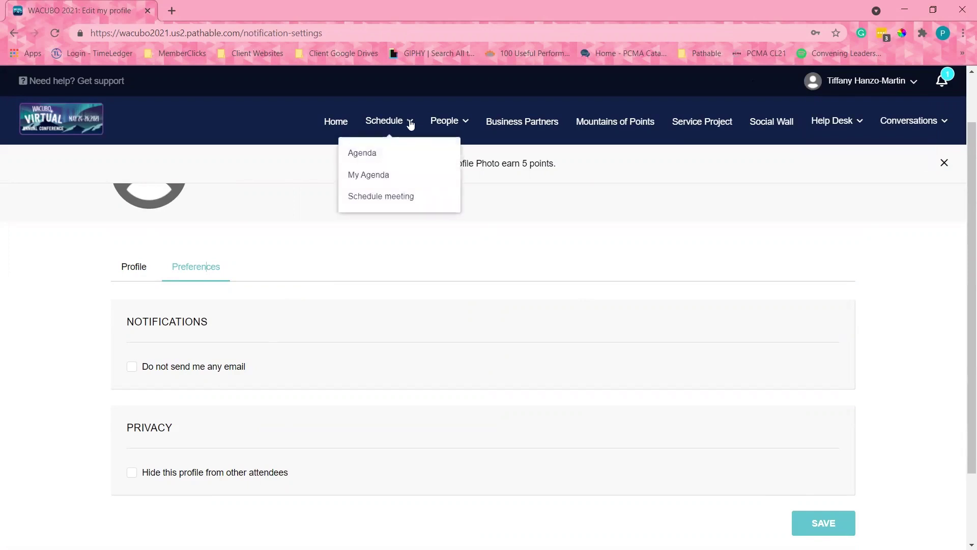
pyautogui.moveTo(816, 85)
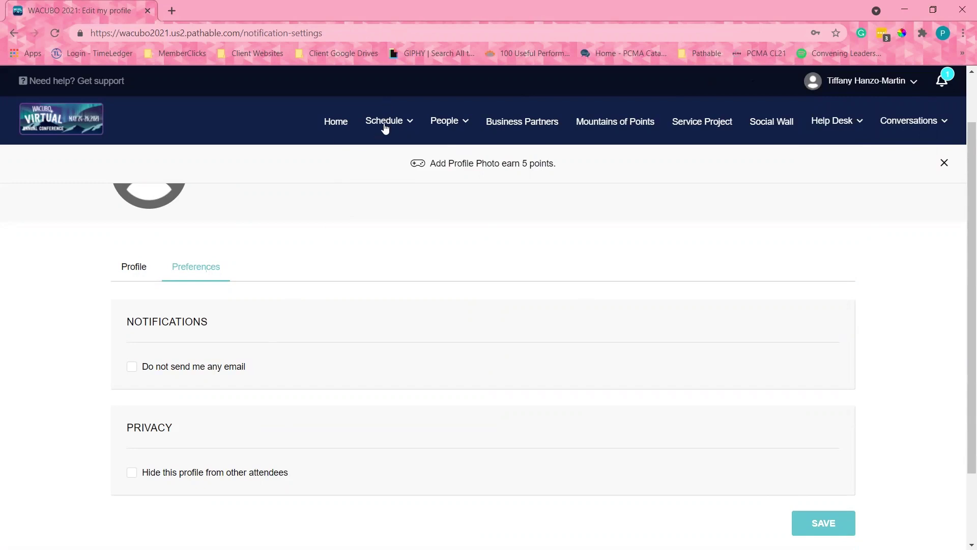
# - Open the Schedule Agenda, try calendar view, then return to list view
pyautogui.moveTo(385, 125)
pyautogui.click(358, 153)
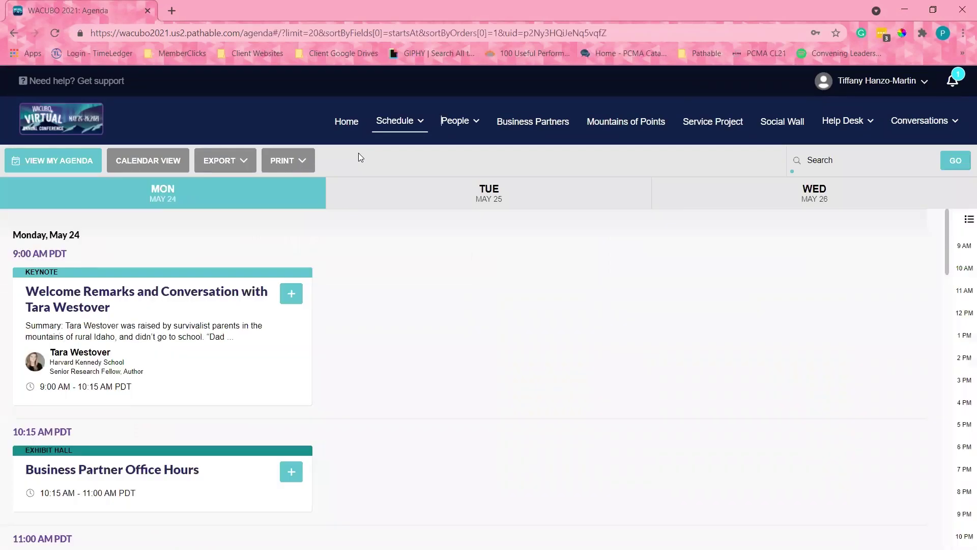
pyautogui.scroll(-4, 384, 323)
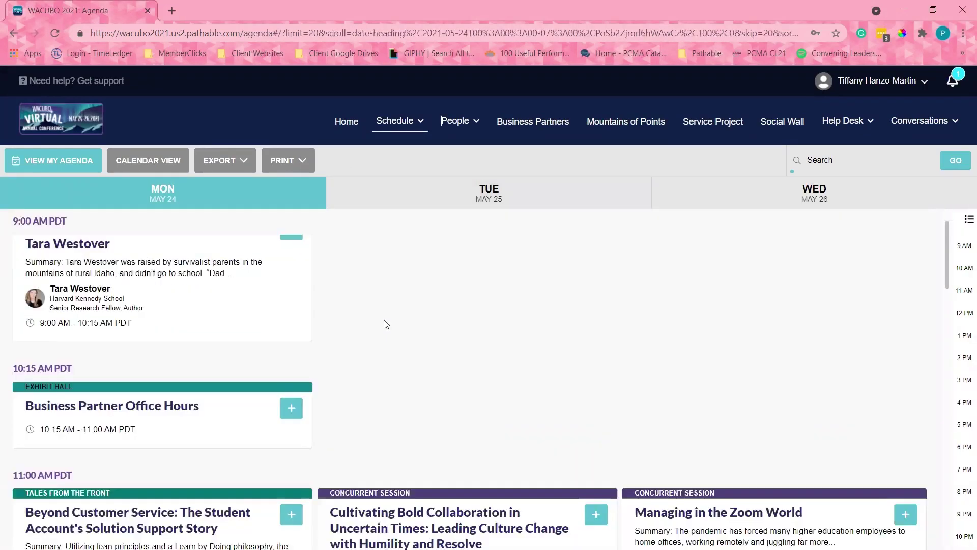
pyautogui.scroll(-5, 385, 324)
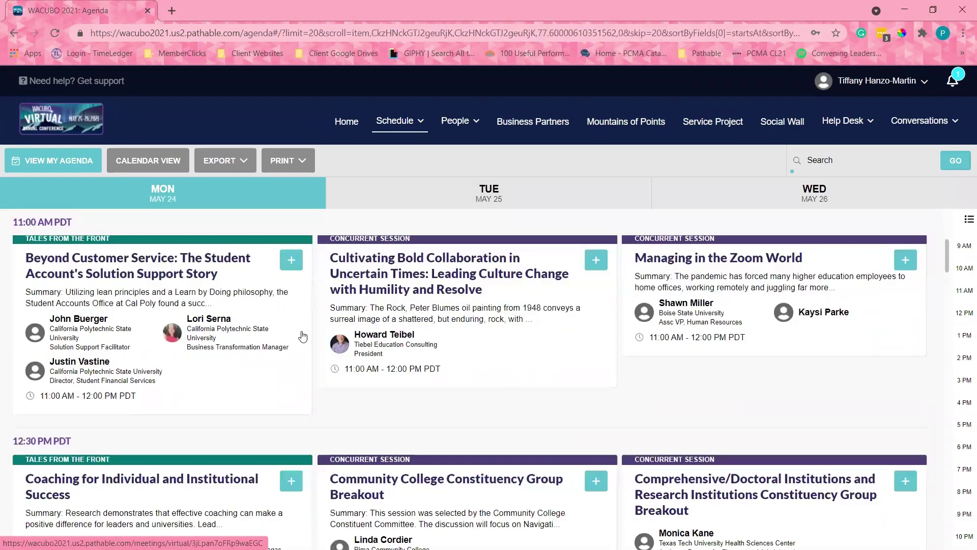
pyautogui.scroll(-2, 303, 336)
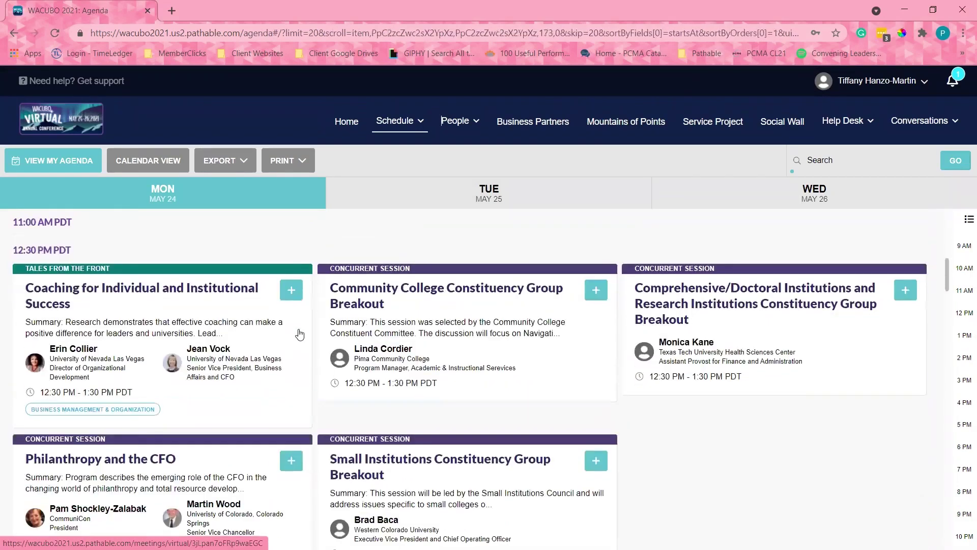
pyautogui.click(160, 166)
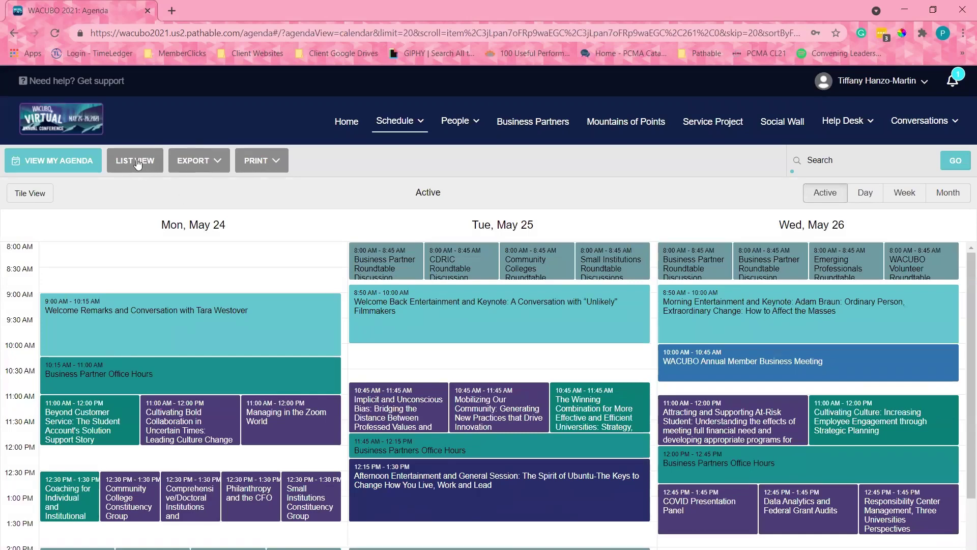
pyautogui.click(137, 163)
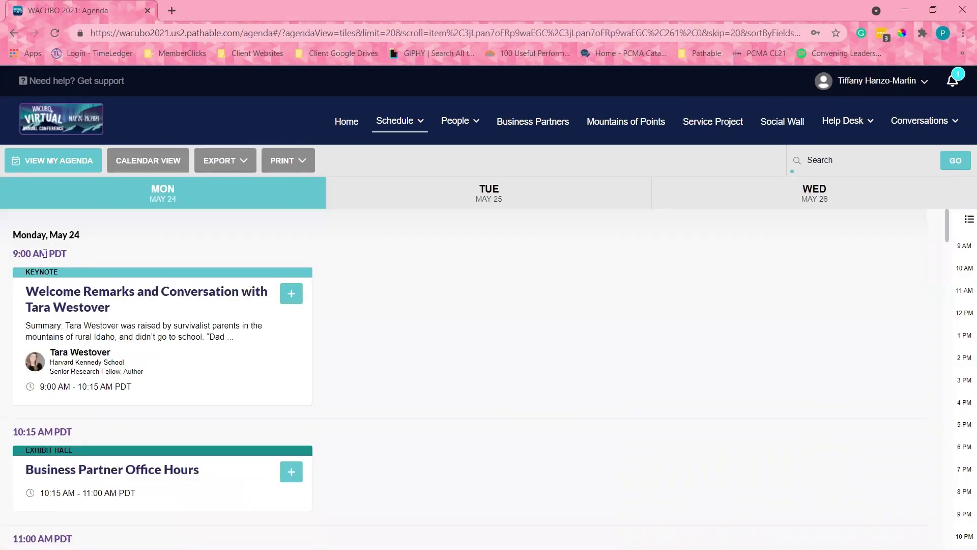
# - Add the Welcome Remarks keynote to my agenda and open its session page
pyautogui.click(294, 299)
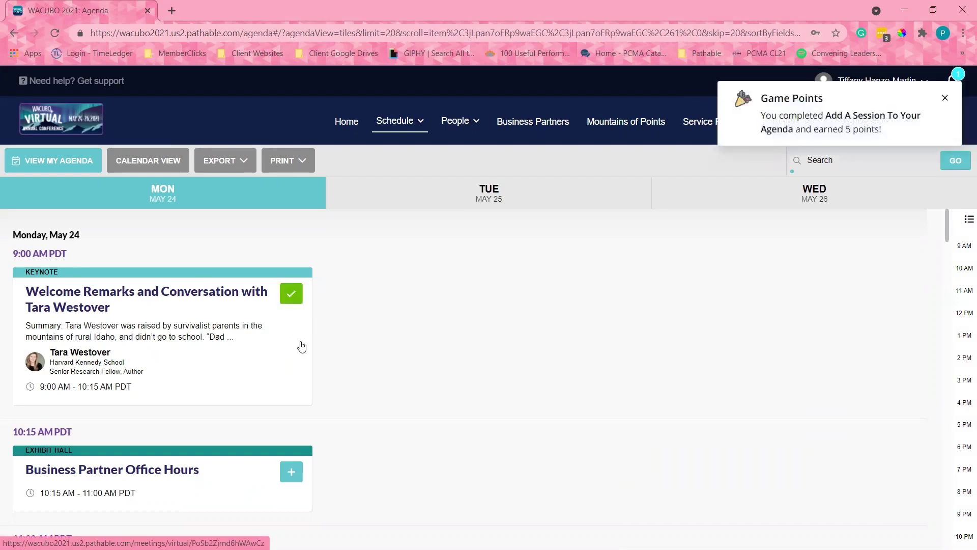
pyautogui.click(172, 291)
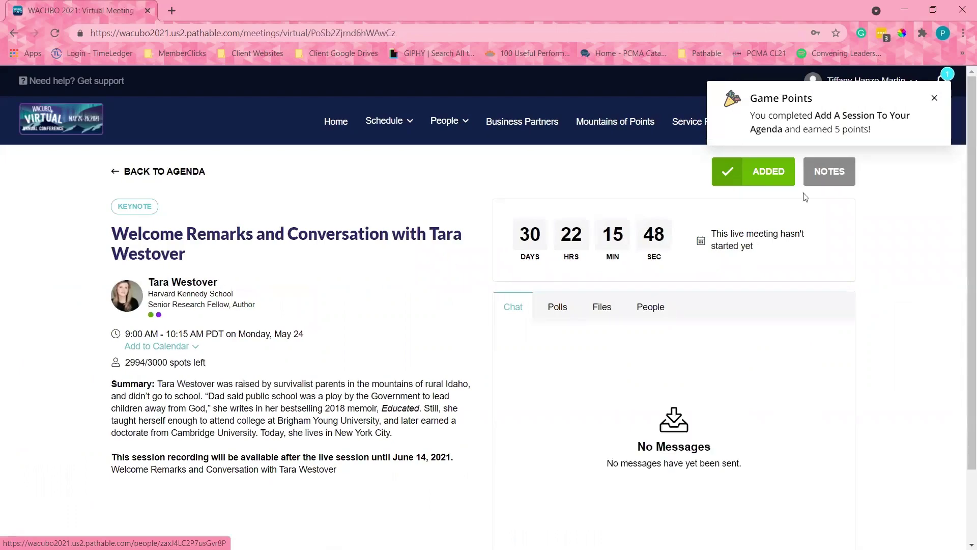
pyautogui.click(934, 98)
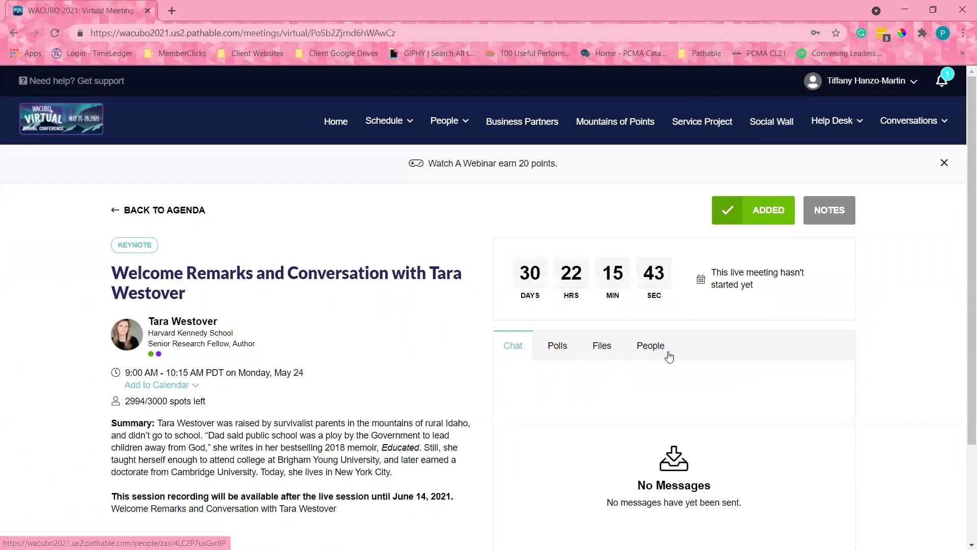
pyautogui.scroll(-1, 528, 323)
pyautogui.scroll(-1, 655, 316)
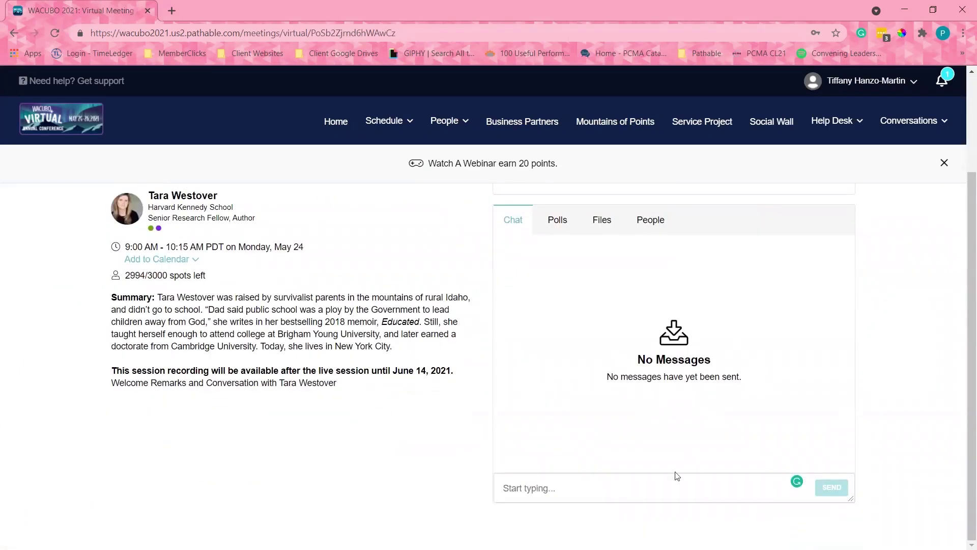
pyautogui.scroll(1, 602, 466)
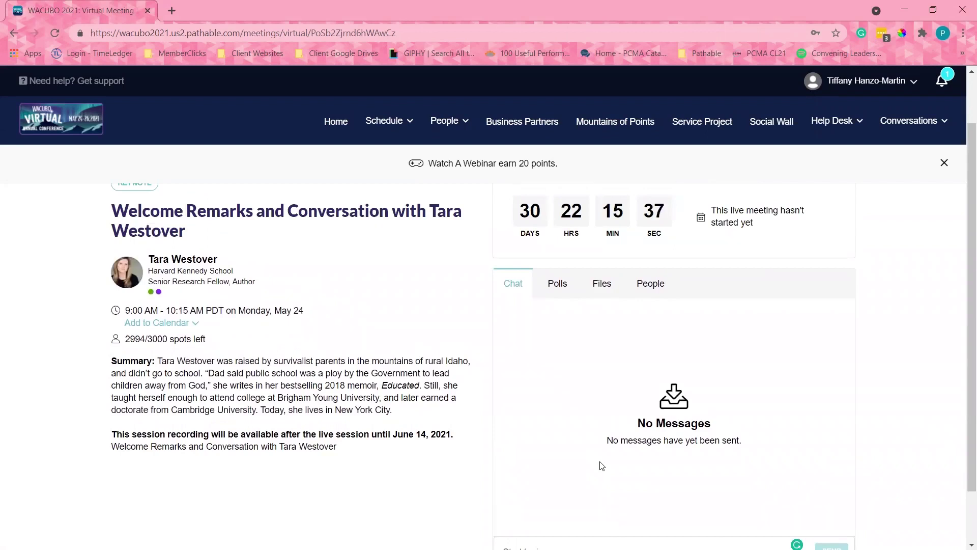
# - View the keynote's polls and speaker question results, then its Files list
pyautogui.click(558, 284)
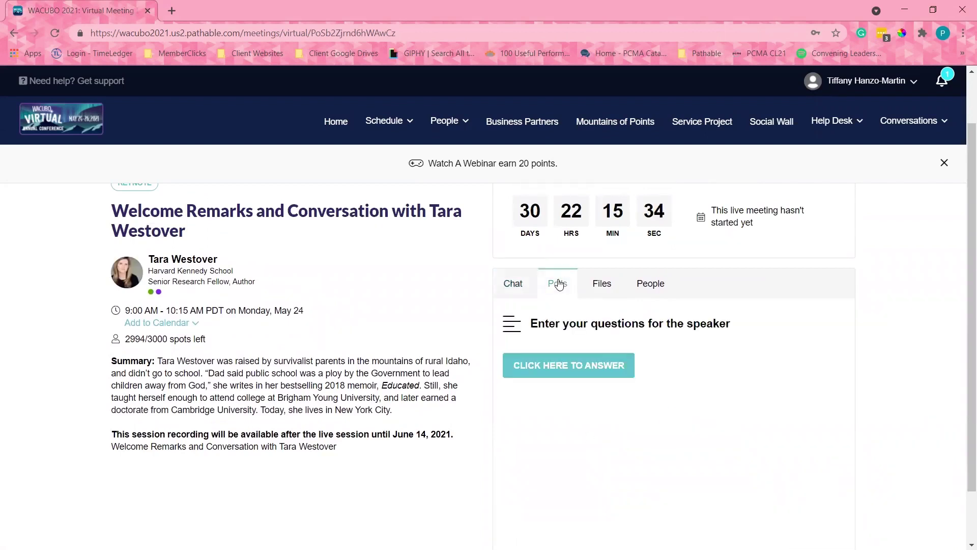
pyautogui.click(538, 359)
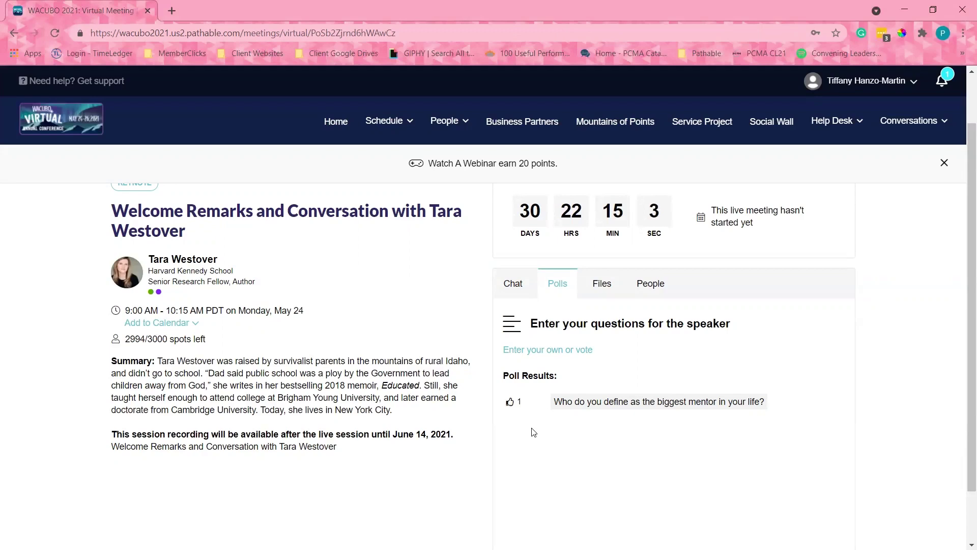
pyautogui.click(599, 288)
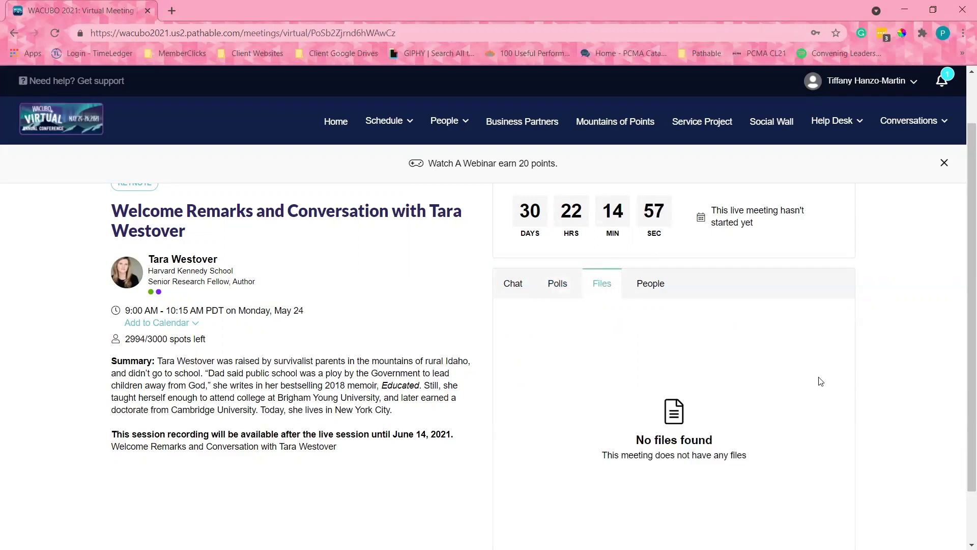
# - Review the keynote's attendee list, then switch to its empty Chat
pyautogui.click(646, 288)
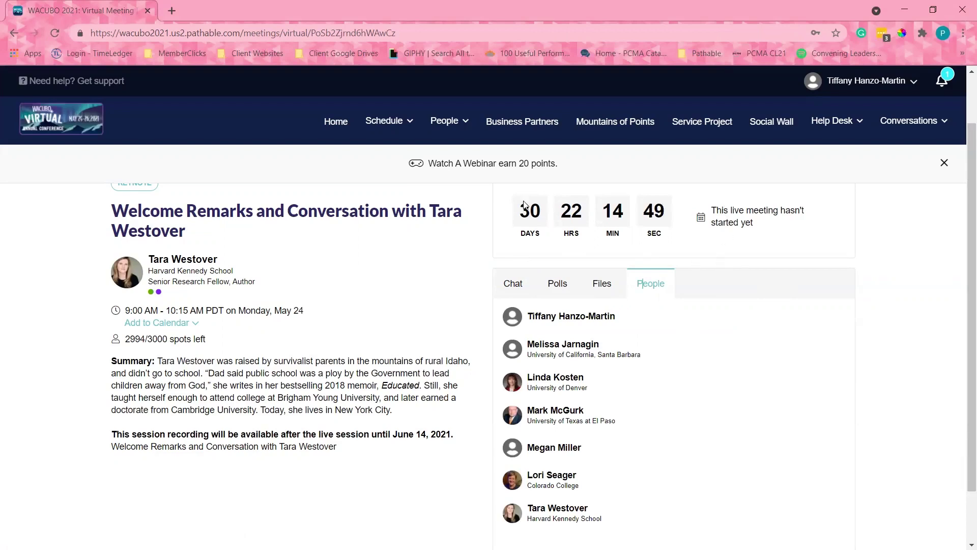
pyautogui.scroll(1, 767, 267)
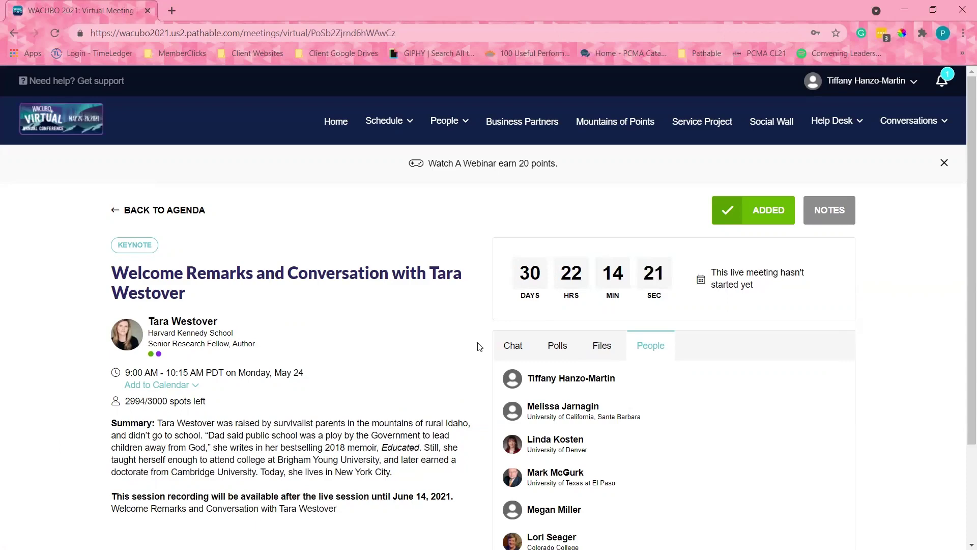
pyautogui.scroll(-2, 499, 315)
pyautogui.click(520, 288)
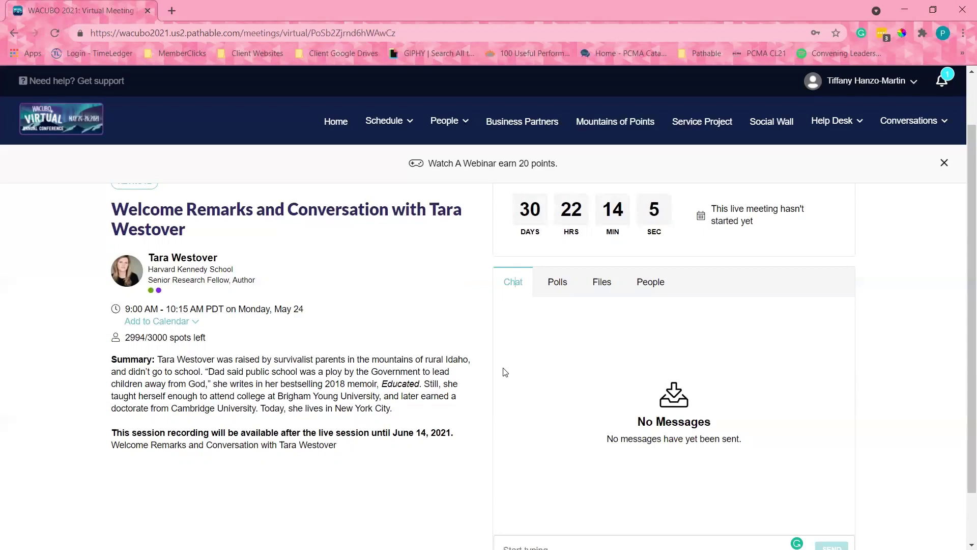
# - Open the keynote's Notes dialog and close it without saving anything
pyautogui.scroll(2, 504, 372)
pyautogui.click(750, 210)
pyautogui.click(847, 210)
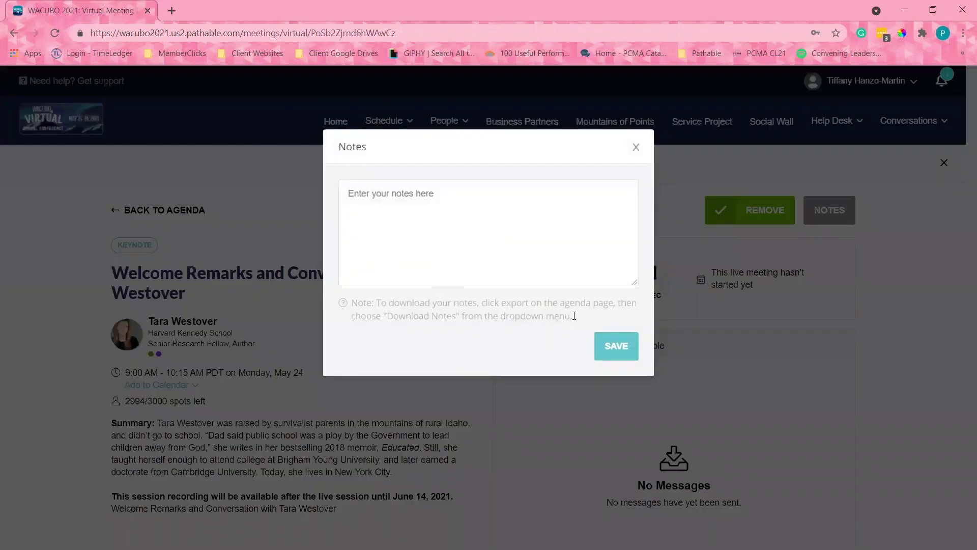
pyautogui.click(637, 148)
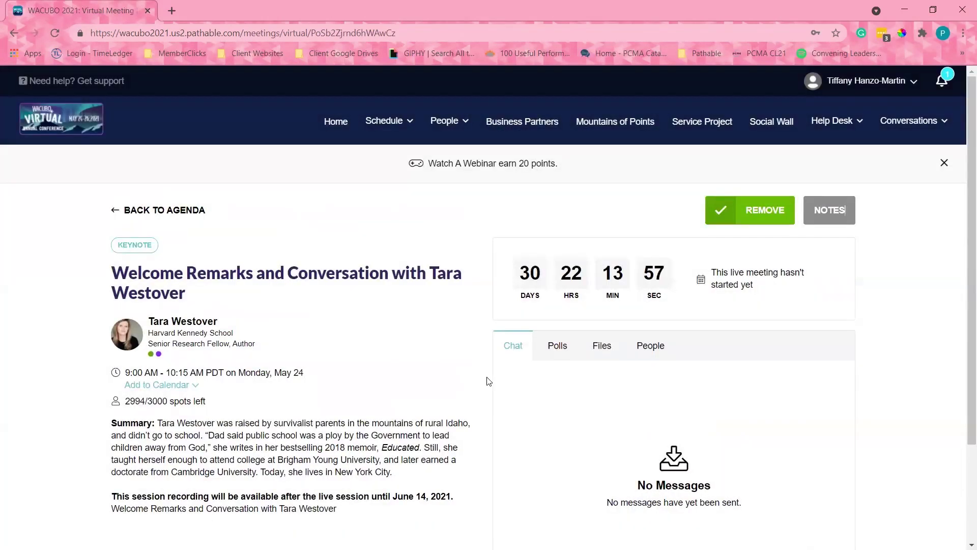
# - Go to the full Agenda, then to My Agenda with the saved keynote
pyautogui.click(383, 143)
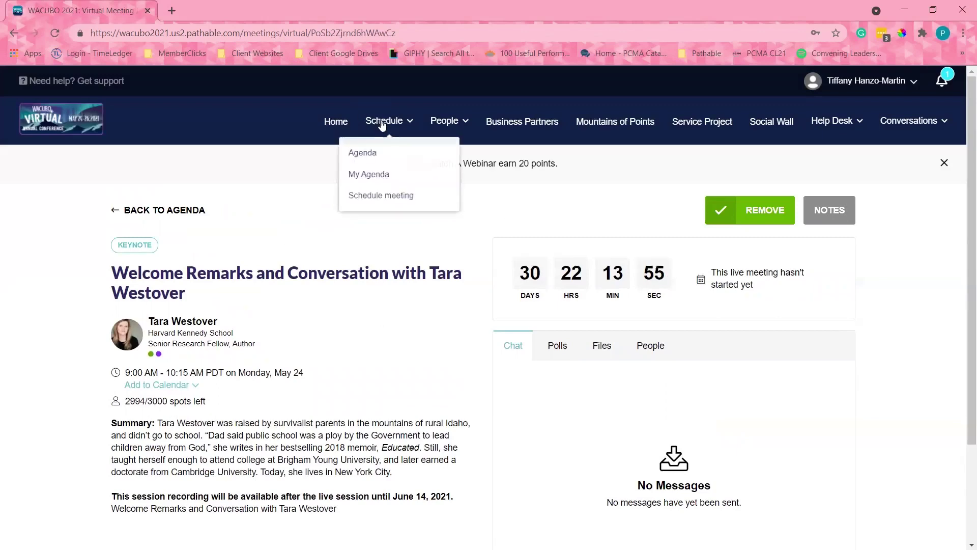
pyautogui.click(364, 154)
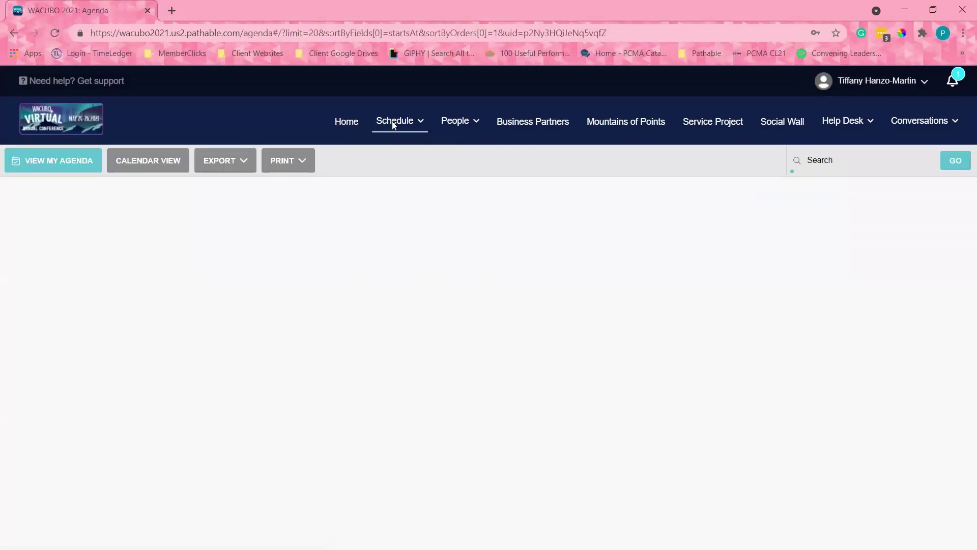
pyautogui.click(400, 122)
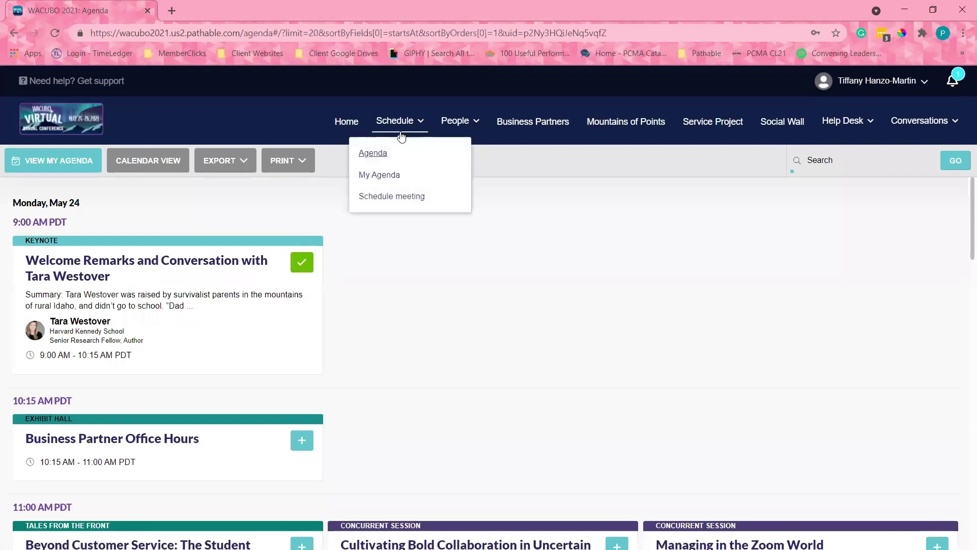
pyautogui.click(380, 180)
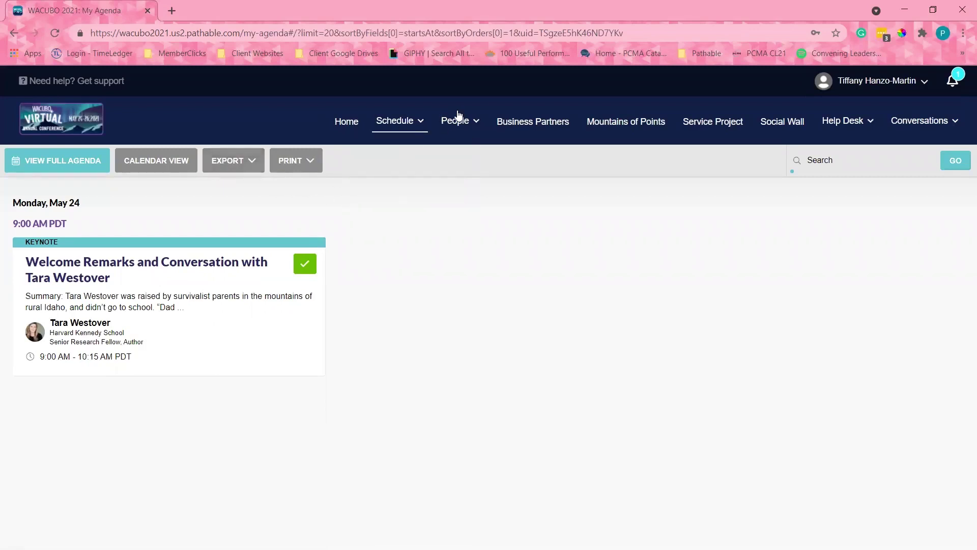
pyautogui.moveTo(452, 124)
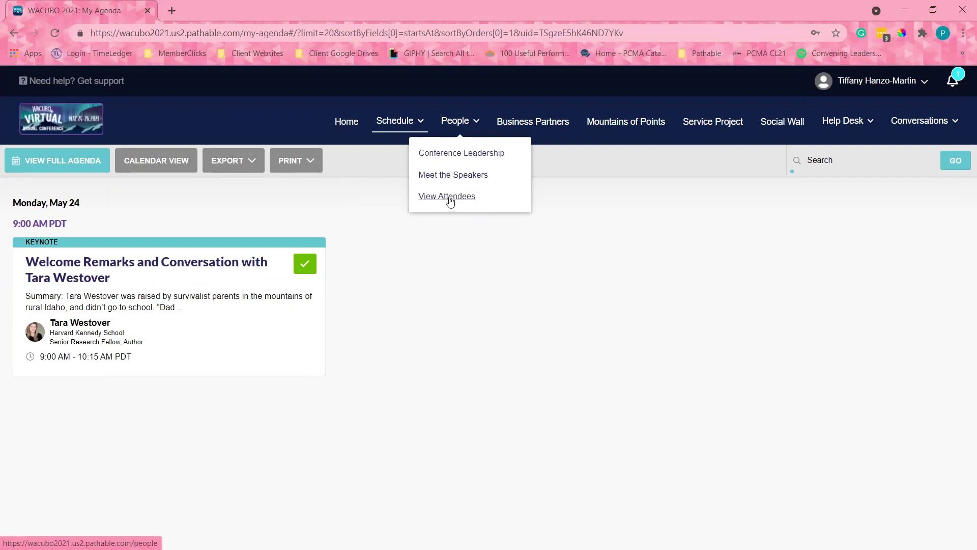
# - Browse Meet the Speakers, view the University of Utah CFO's profile, then open View Attendees
pyautogui.click(453, 175)
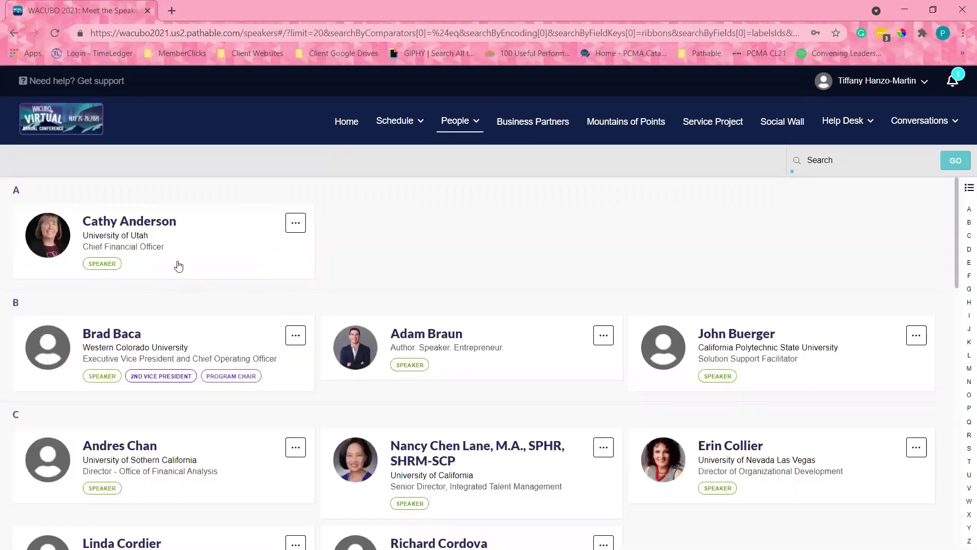
pyautogui.click(139, 227)
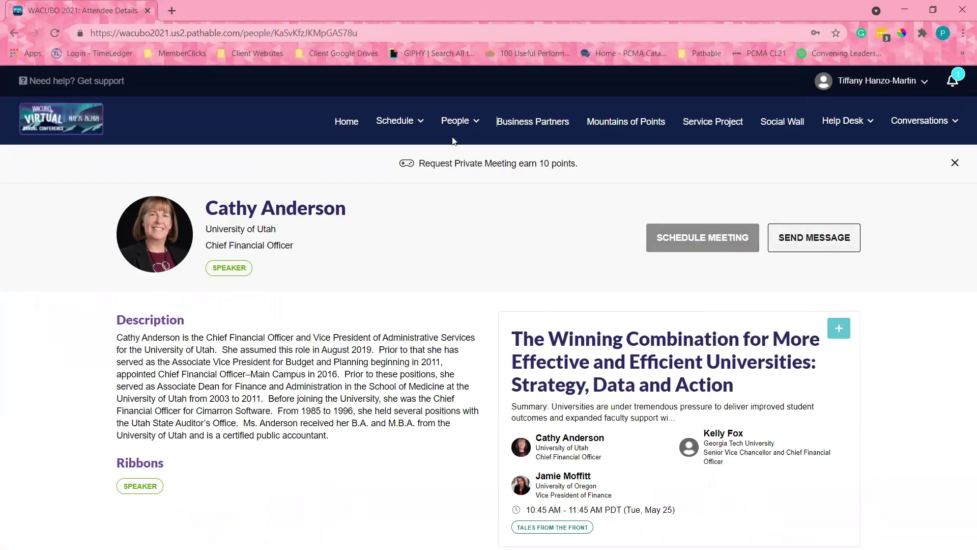
pyautogui.click(448, 122)
pyautogui.click(439, 199)
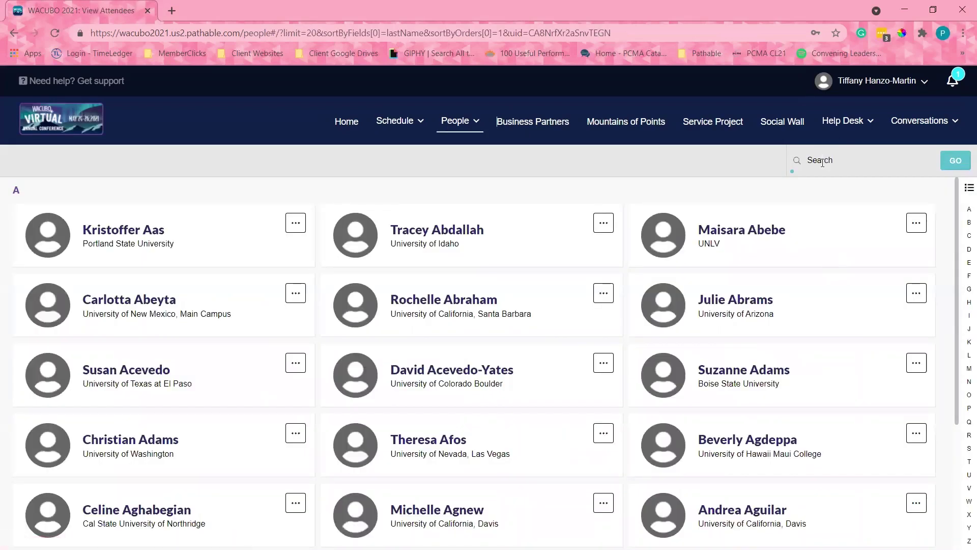
# - Search the attendee directory for the attendee's first name
pyautogui.click(822, 162)
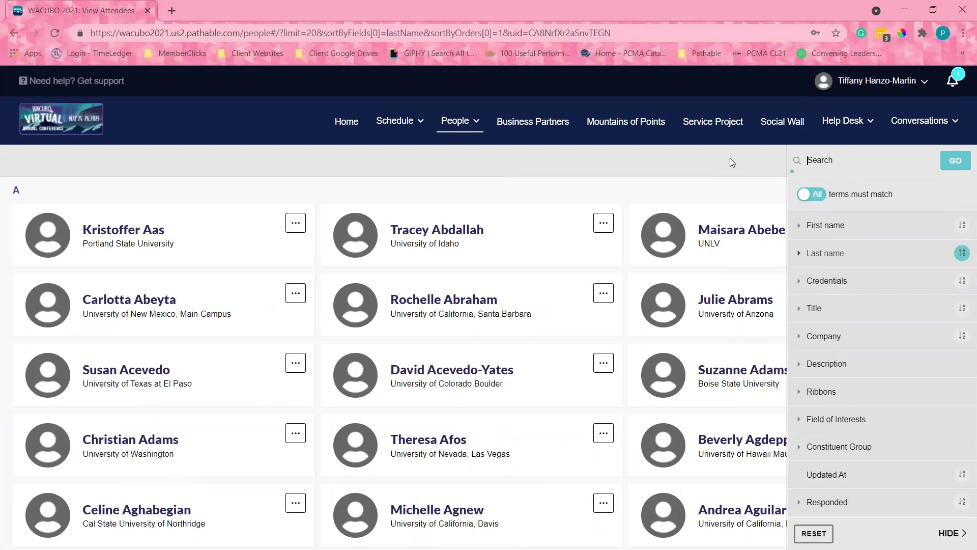
pyautogui.write('megan')
pyautogui.press('Return')
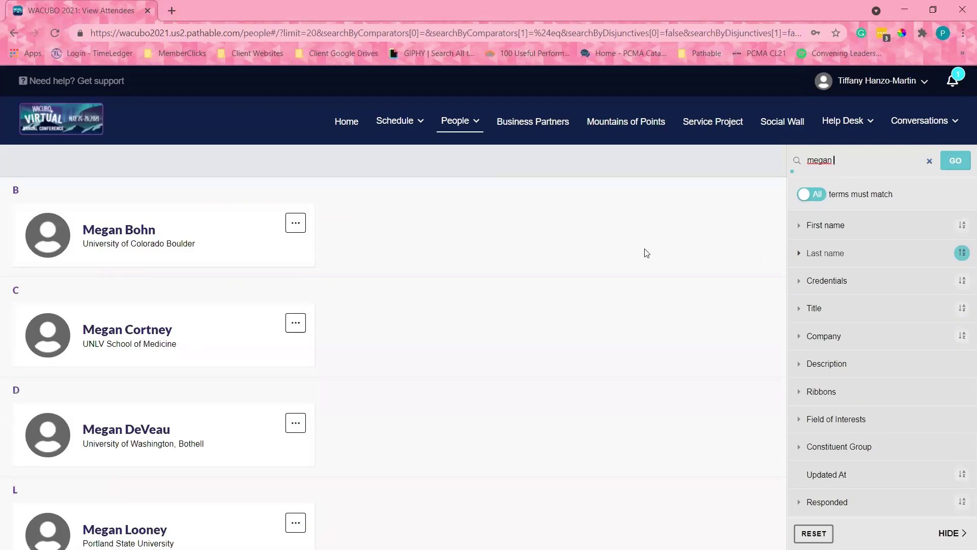
pyautogui.scroll(-6, 157, 440)
# - Send the found attendee the message 'I would like to meet.' and clear the notifications
pyautogui.click(111, 324)
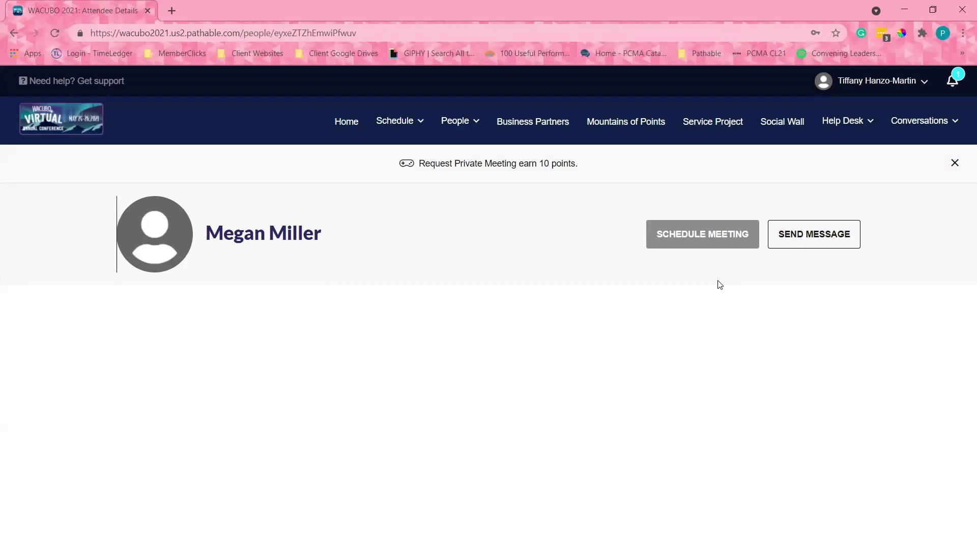
pyautogui.click(807, 241)
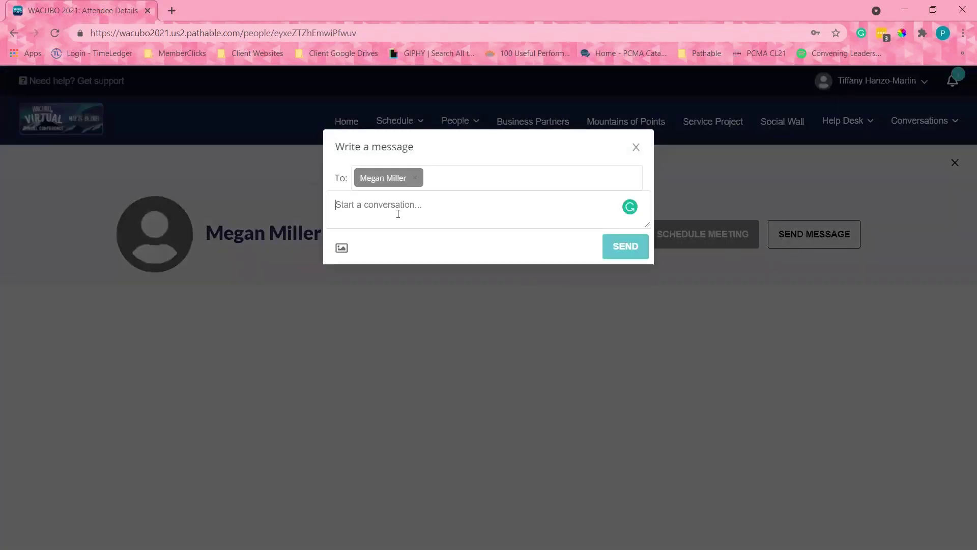
pyautogui.write('I would like to meet.')
pyautogui.click(616, 247)
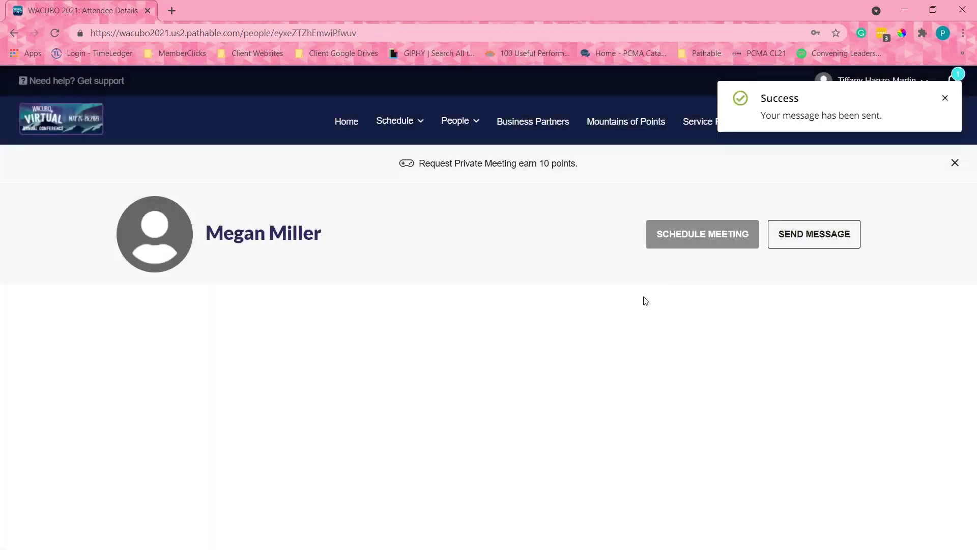
pyautogui.click(945, 99)
pyautogui.click(945, 100)
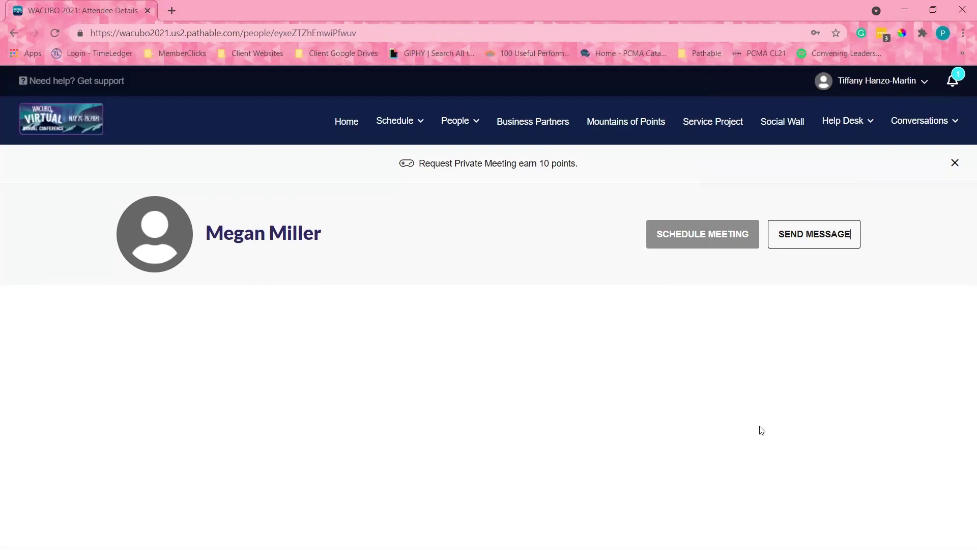
# - Open the Moss Adams LLP sponsor page from the Business Partners listing
pyautogui.click(535, 126)
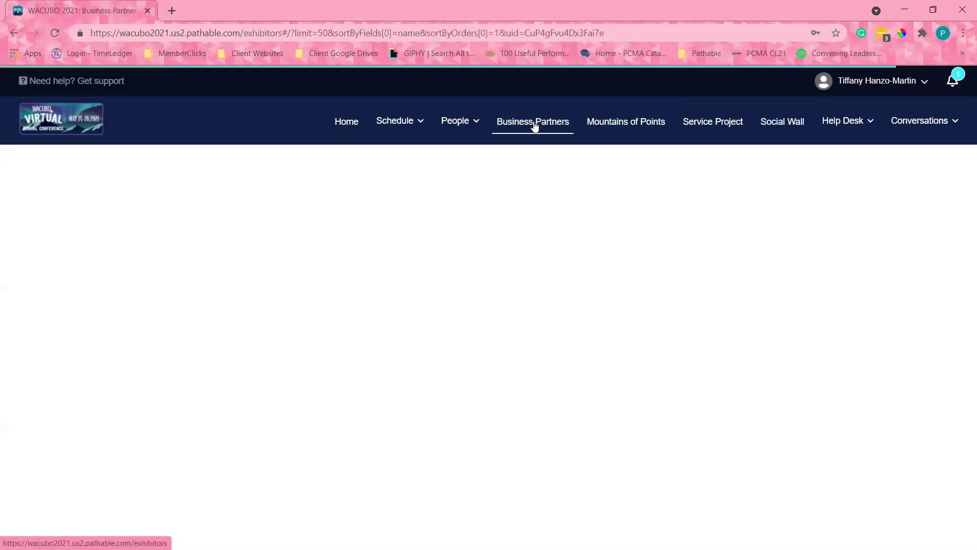
pyautogui.scroll(-3, 355, 256)
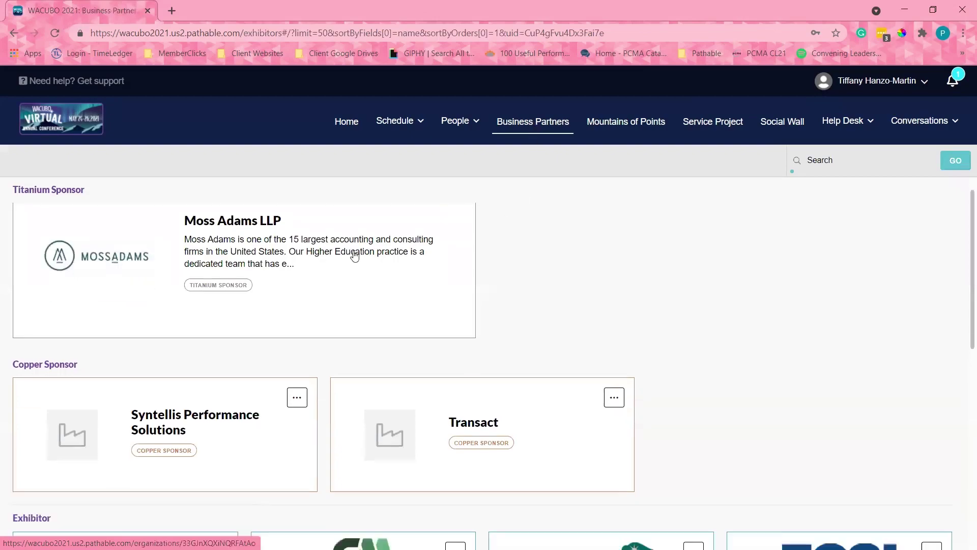
pyautogui.scroll(-4, 354, 256)
pyautogui.scroll(8, 355, 256)
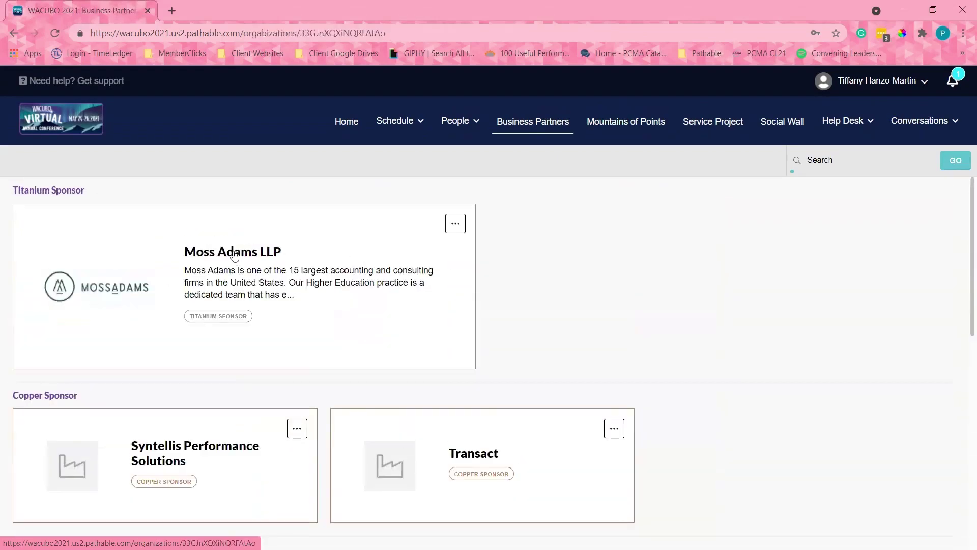
pyautogui.click(234, 256)
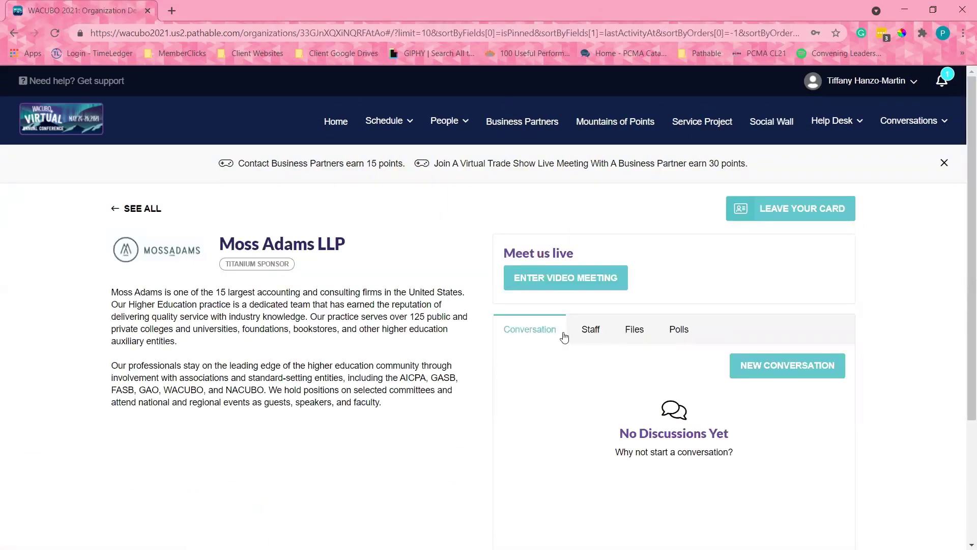
# - Review Moss Adams LLP's staff, files and polls, then enter its Office Hours video meeting
pyautogui.click(590, 328)
pyautogui.scroll(-1, 641, 356)
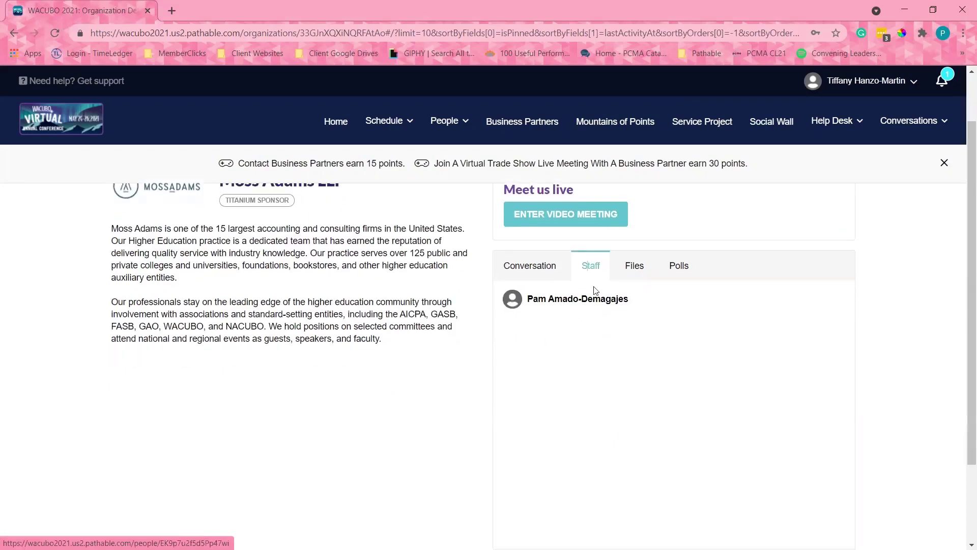
pyautogui.click(635, 266)
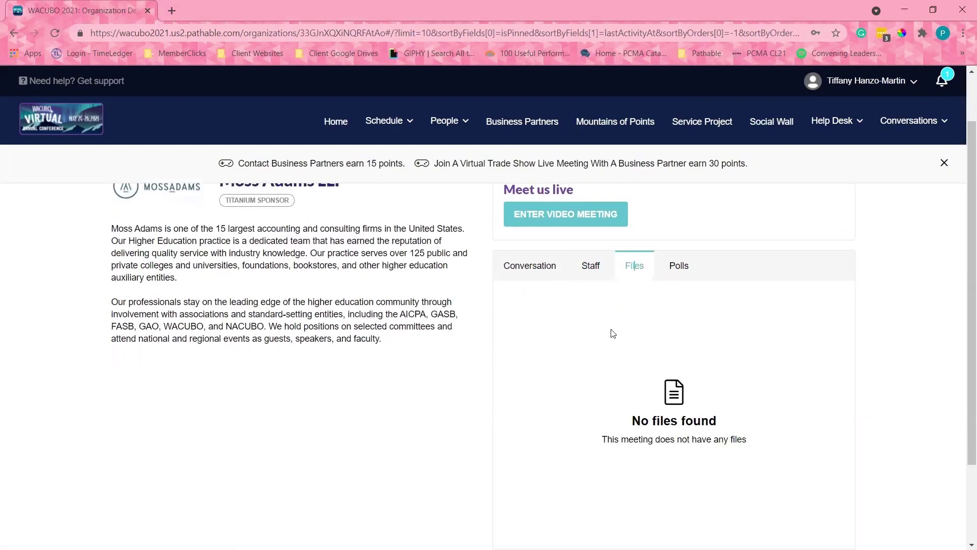
pyautogui.scroll(-2, 452, 349)
pyautogui.scroll(3, 452, 350)
pyautogui.scroll(-3, 451, 349)
pyautogui.scroll(3, 452, 349)
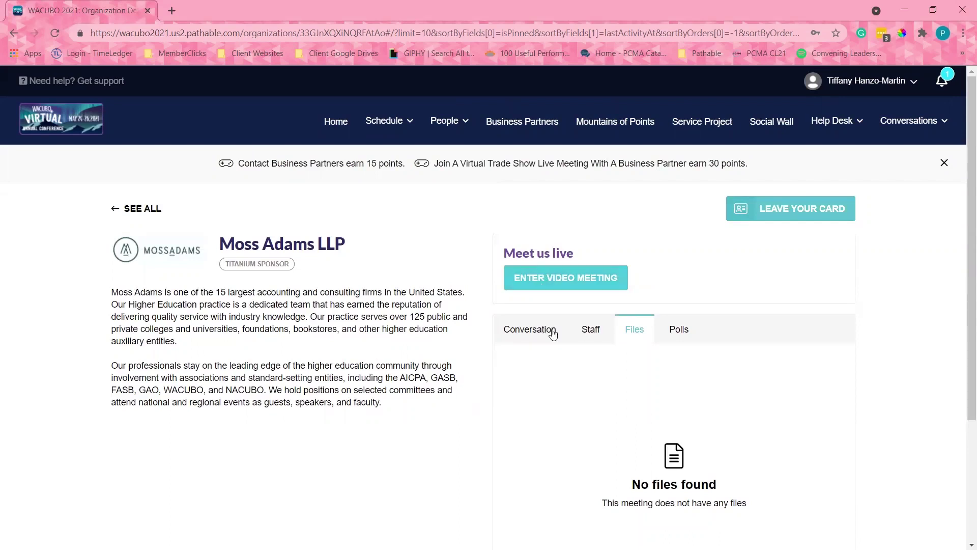
pyautogui.click(675, 331)
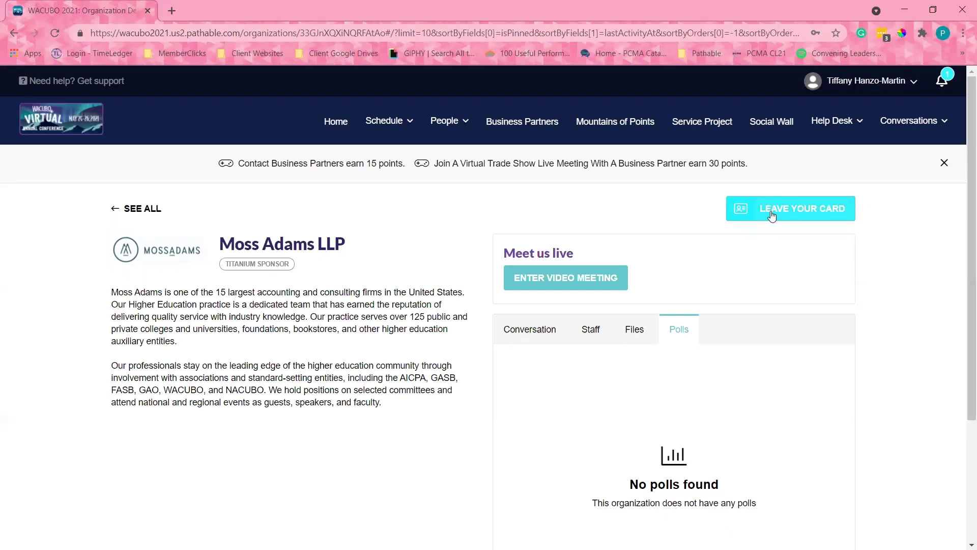
pyautogui.click(579, 284)
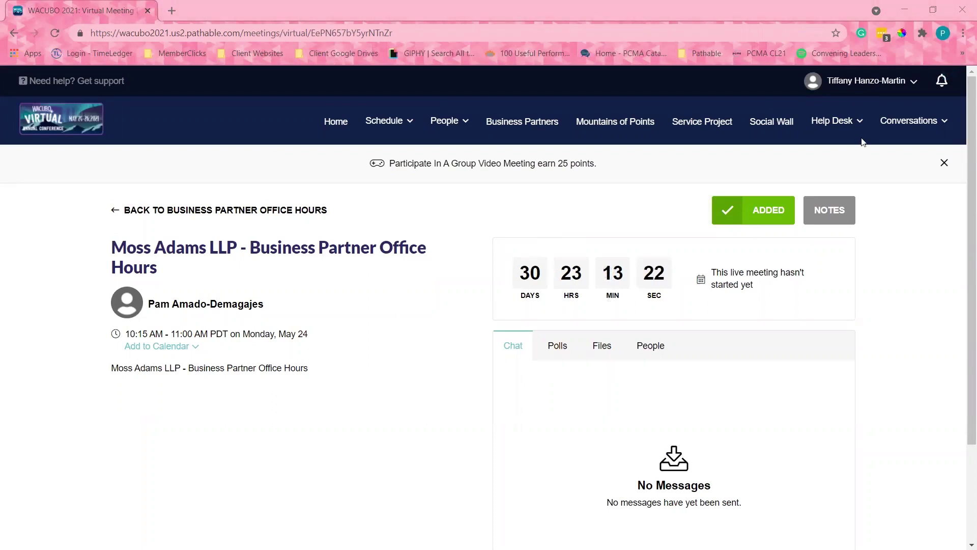
# - Read the new private message from the notifications and open the profile of the attendee who agreed to meet
pyautogui.click(943, 84)
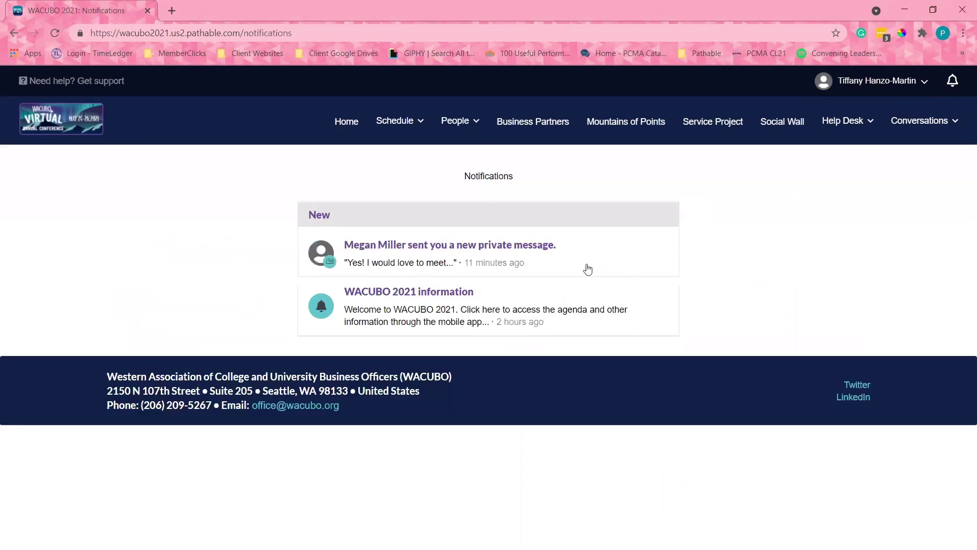
pyautogui.click(426, 249)
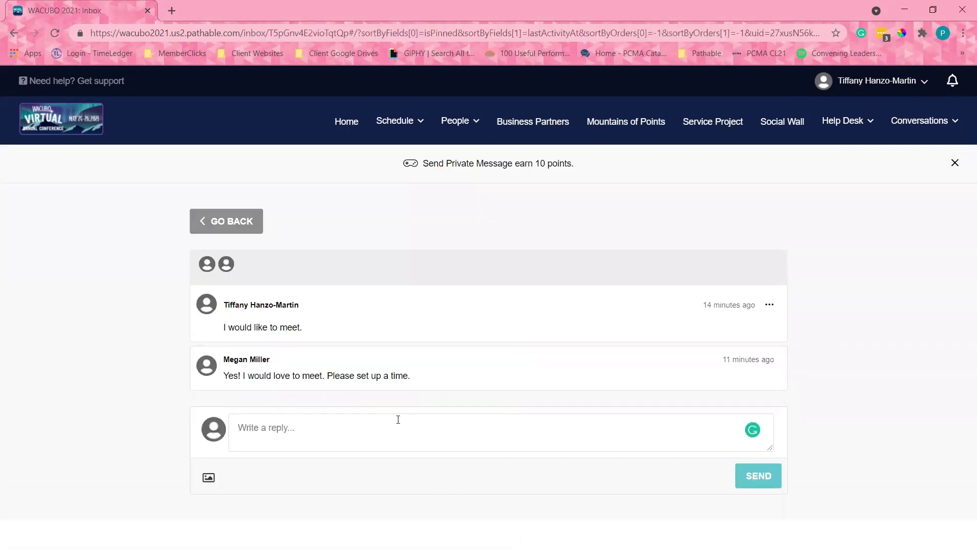
pyautogui.click(247, 362)
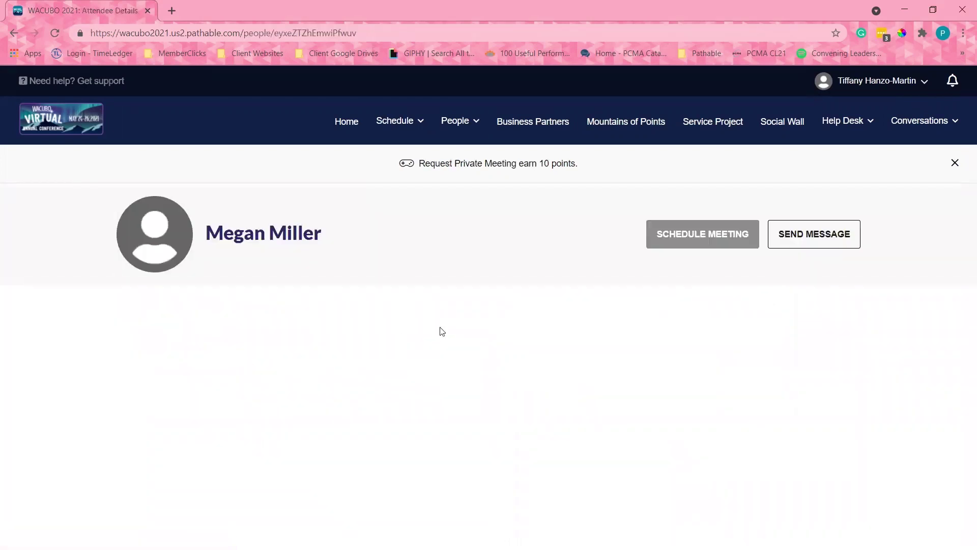
# - Start a meeting request with this attendee and add a second attendee, found by name search, as participant
pyautogui.click(663, 241)
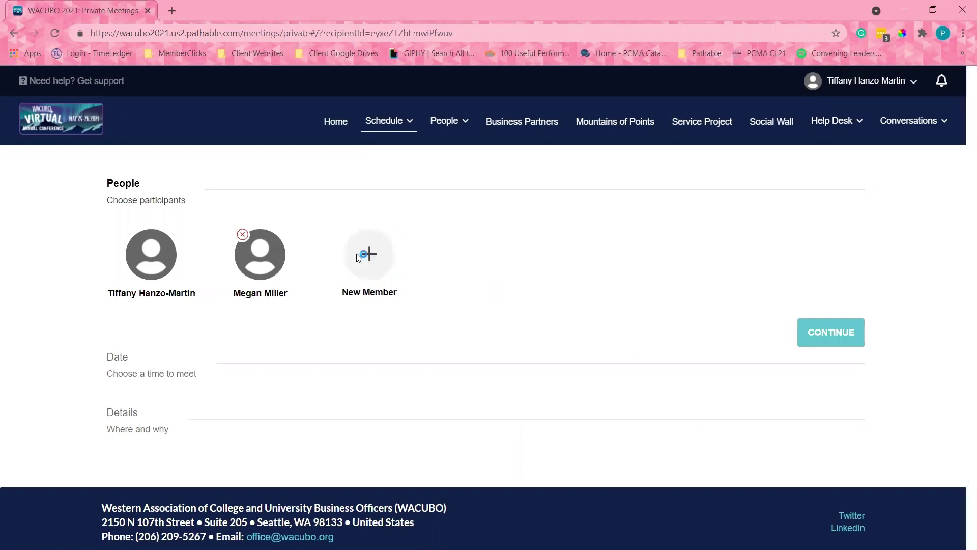
pyautogui.click(358, 259)
pyautogui.click(470, 197)
pyautogui.write('cindy')
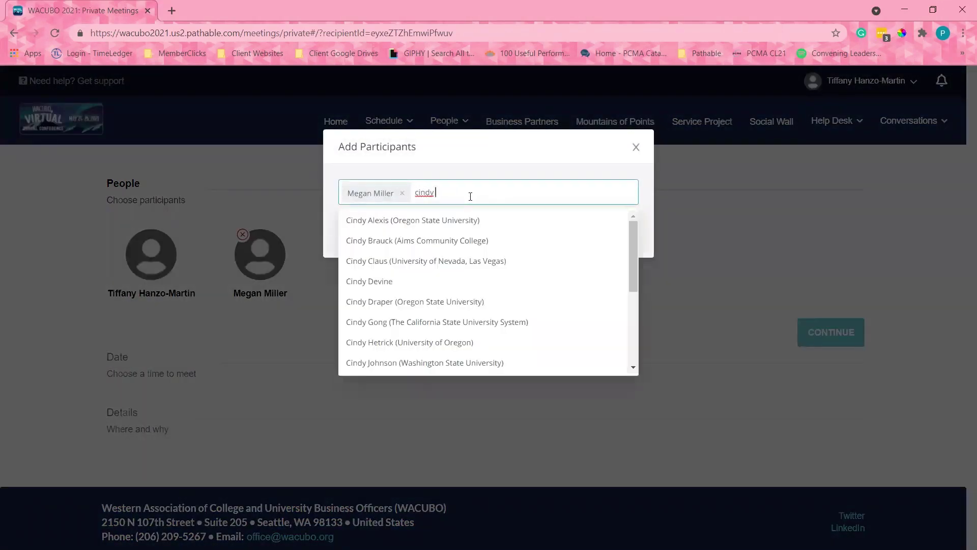
pyautogui.click(379, 283)
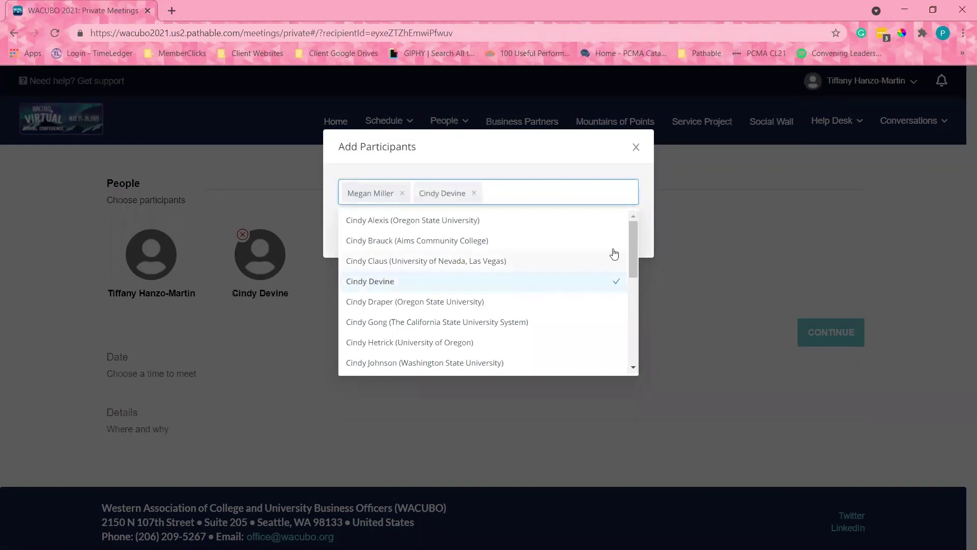
pyautogui.click(651, 245)
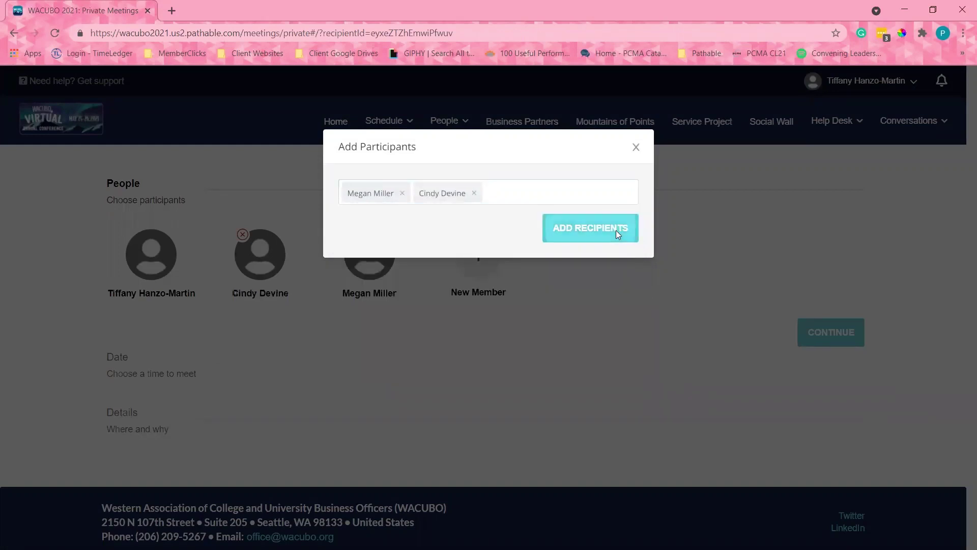
pyautogui.click(616, 230)
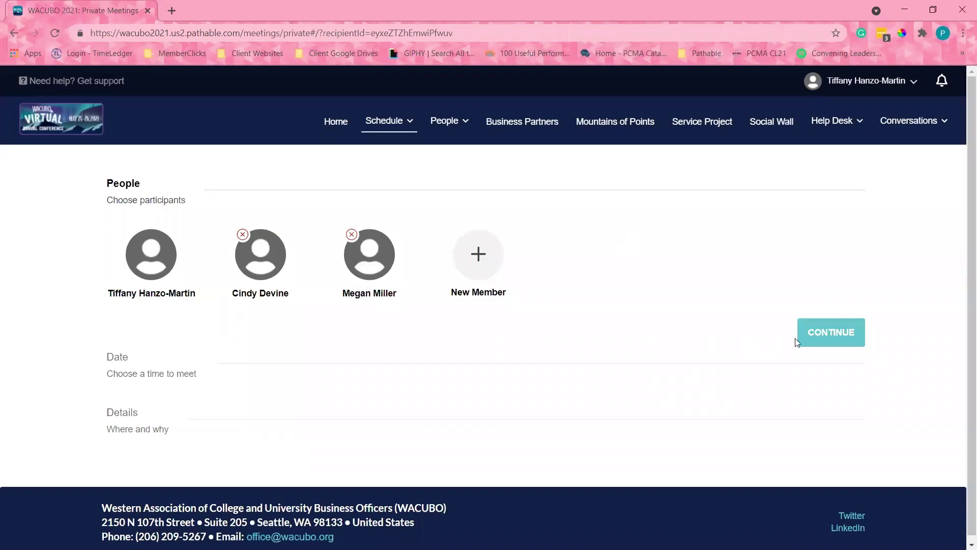
# - Confirm participants and pick the 6:45 AM PDT slot on Monday, May 24
pyautogui.click(810, 337)
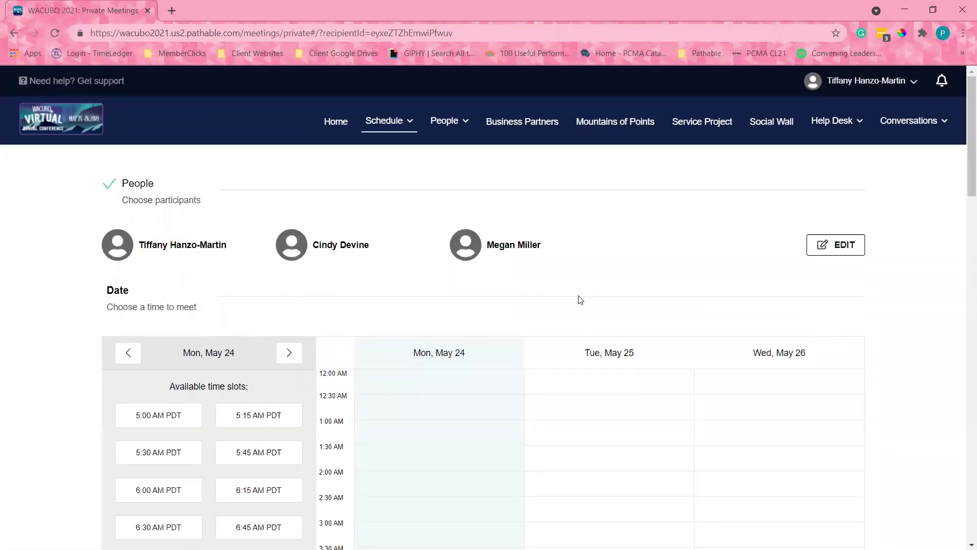
pyautogui.scroll(-1, 575, 300)
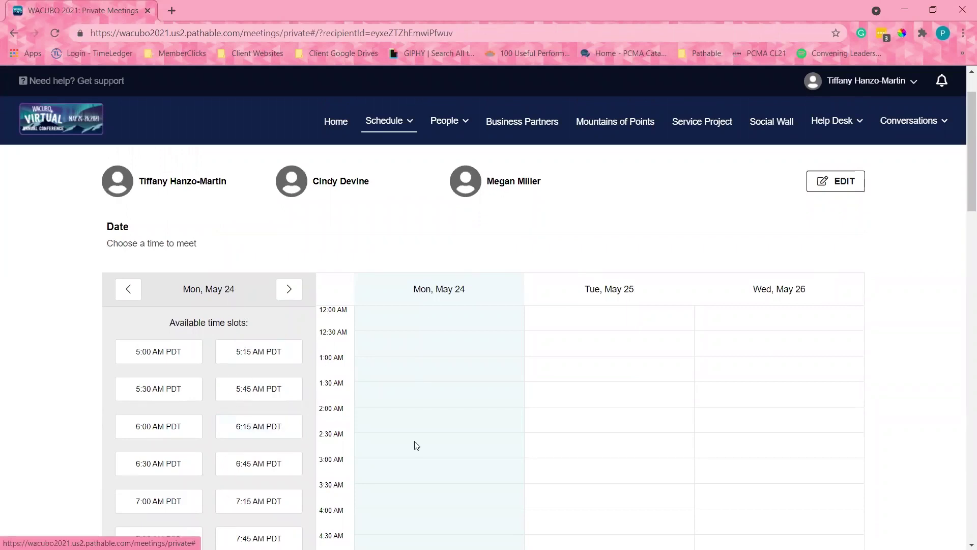
pyautogui.scroll(-7, 427, 379)
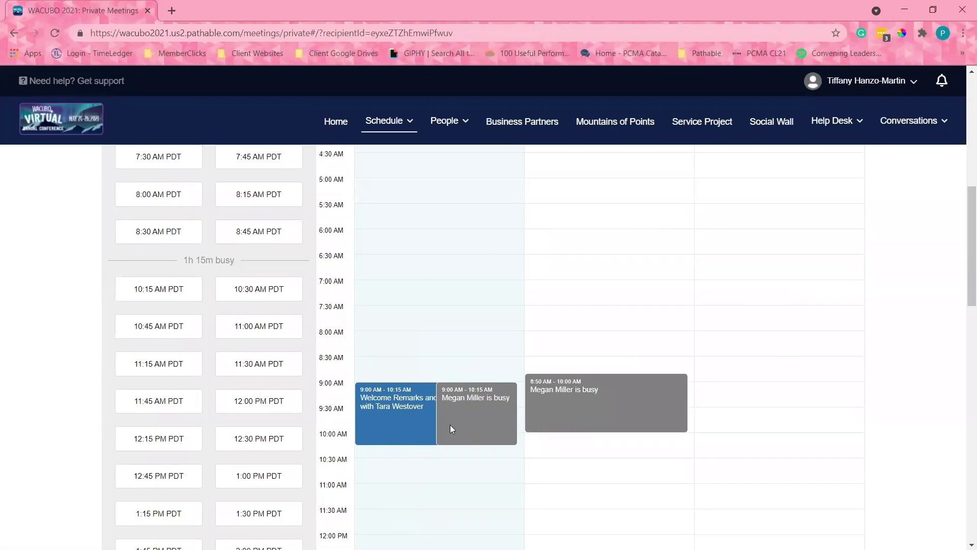
pyautogui.scroll(3, 450, 424)
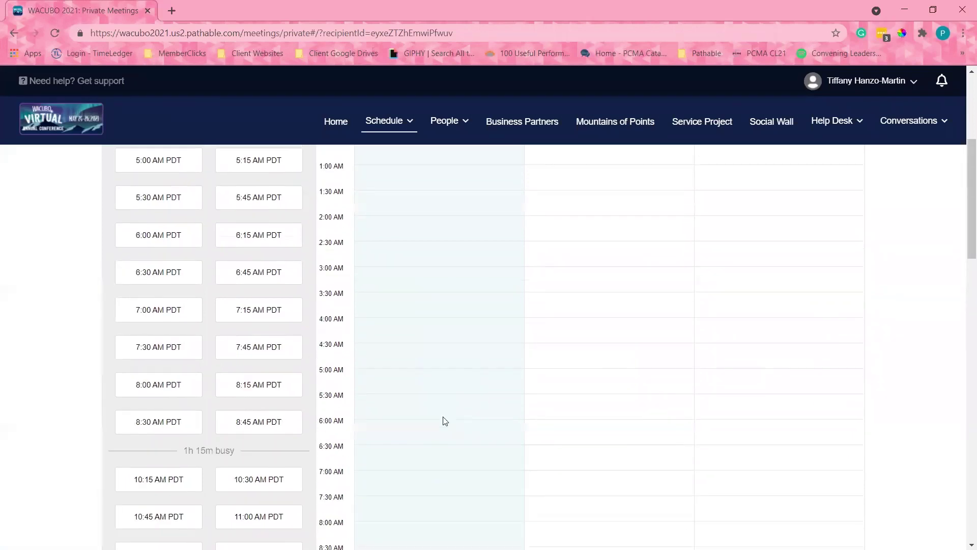
pyautogui.click(255, 280)
# - Give the meeting subject 'Hello' and description 'Can't wait to meet!', and send the invitation
pyautogui.click(359, 359)
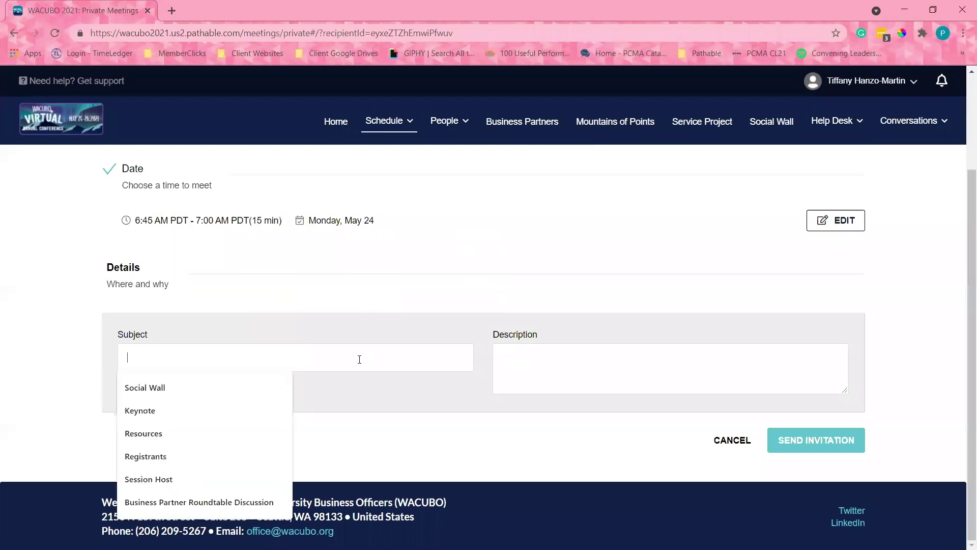
pyautogui.write('Hello')
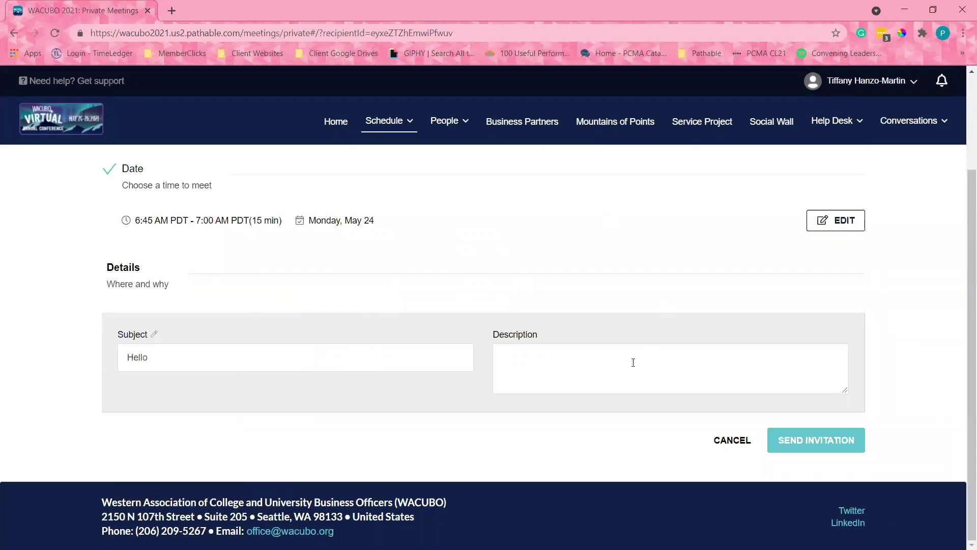
pyautogui.click(633, 362)
pyautogui.write("Can't wait to meet!")
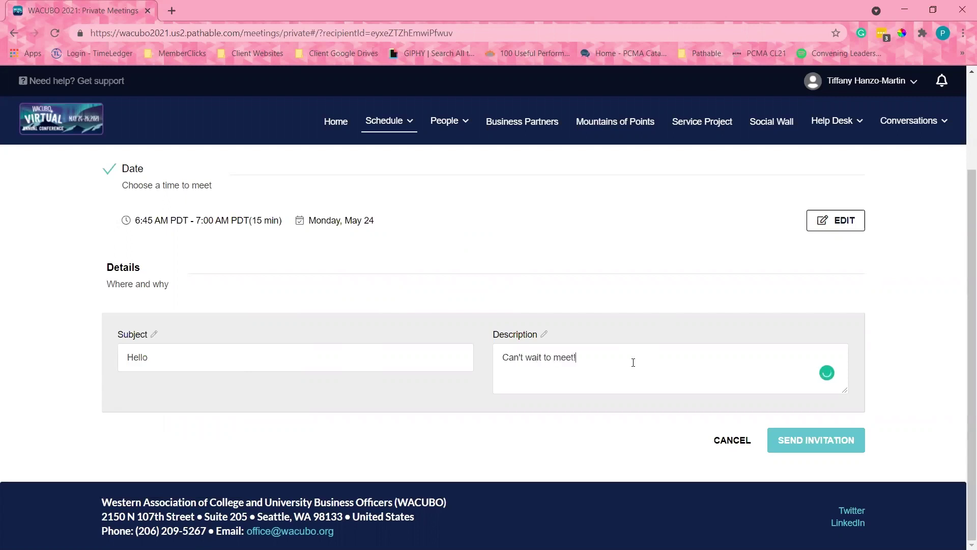
pyautogui.click(810, 439)
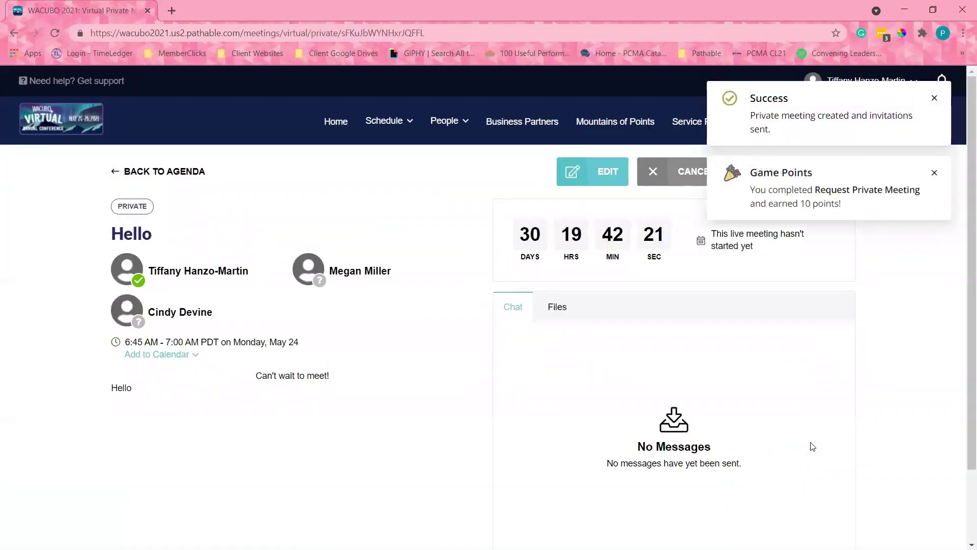
# - Dismiss the points and meeting-created notices and open the Conversations menu
pyautogui.click(935, 172)
pyautogui.click(935, 98)
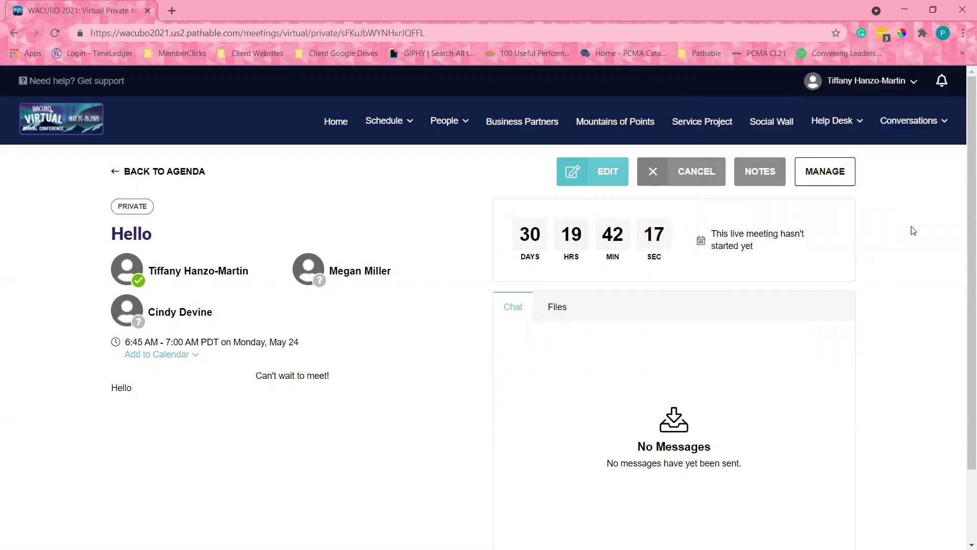
pyautogui.click(903, 122)
# - Browse the General discussions and its New Conversation form, then go to the Social Wall
pyautogui.click(895, 153)
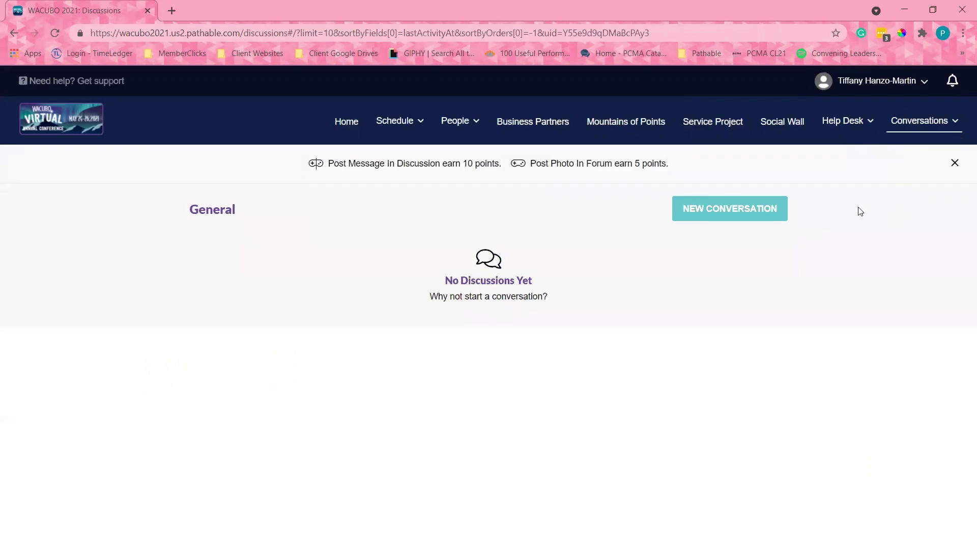
pyautogui.click(712, 206)
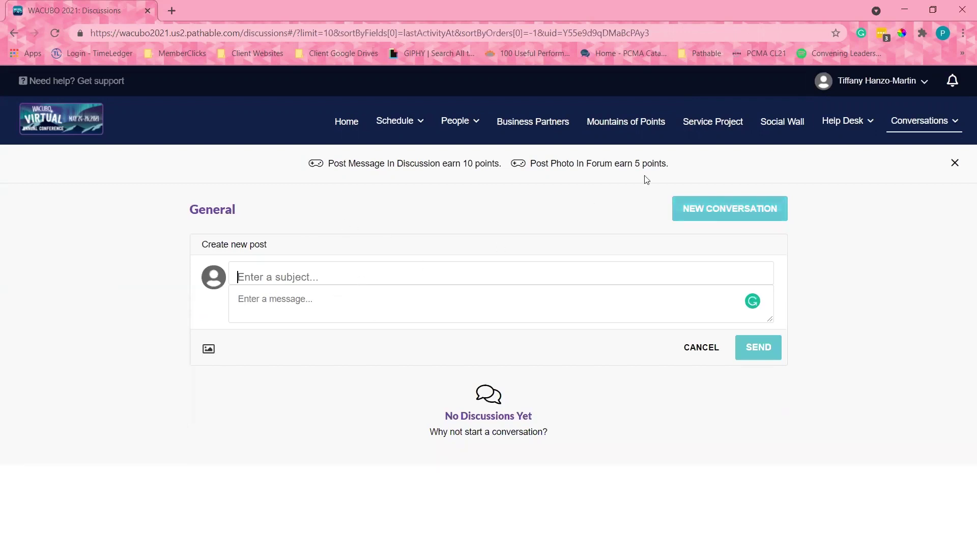
pyautogui.click(776, 124)
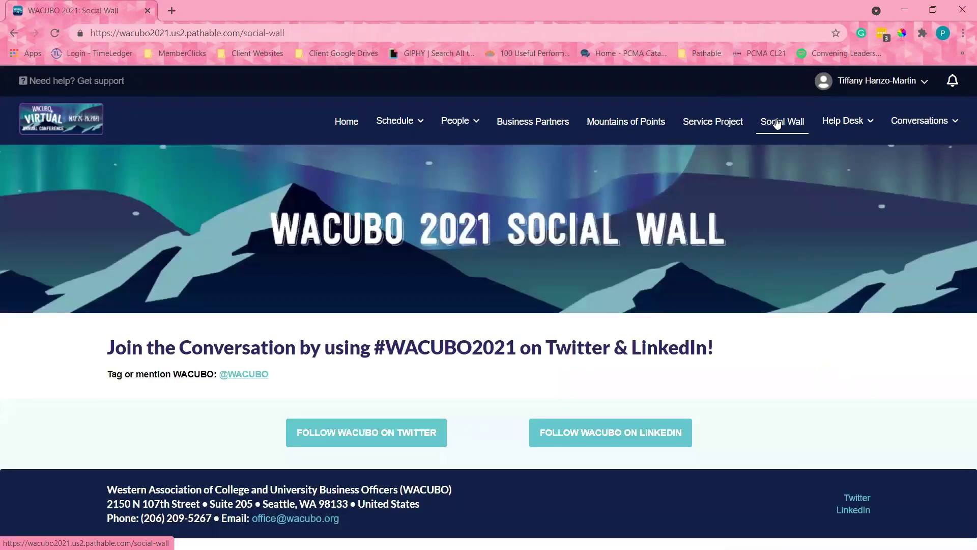
# - Open Mountains of Points and scroll through its 14 activities, leaderboard and 25-point score history
pyautogui.scroll(-2, 735, 255)
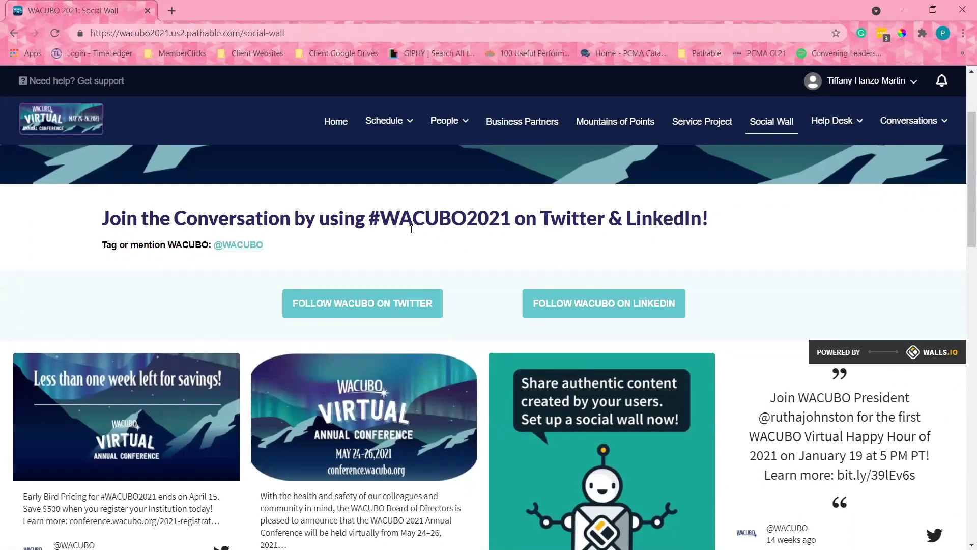
pyautogui.scroll(-1, 412, 229)
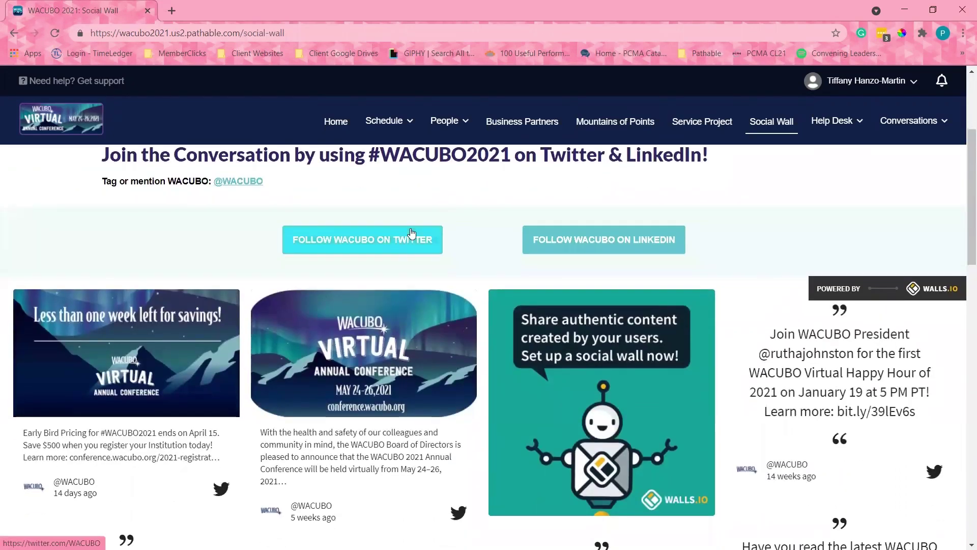
pyautogui.scroll(3, 411, 233)
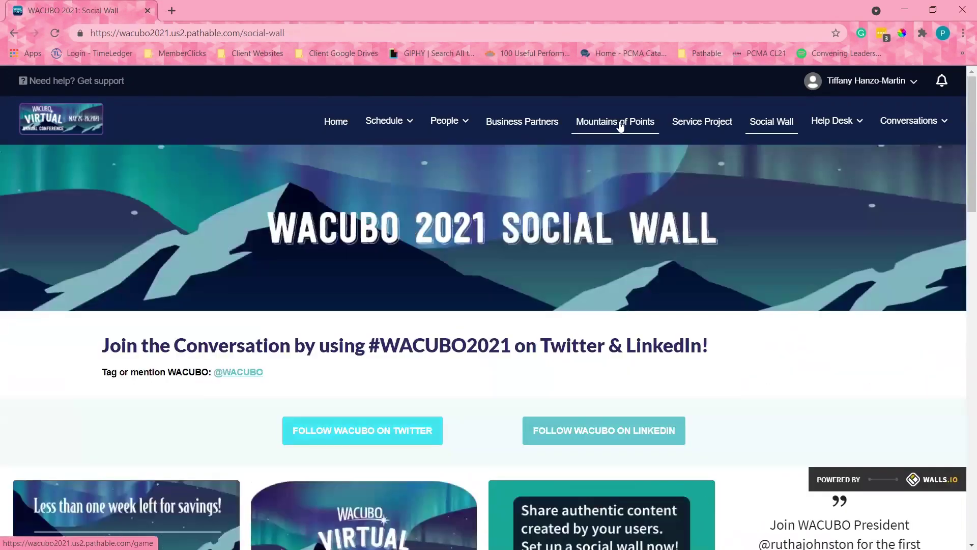
pyautogui.click(621, 124)
pyautogui.scroll(-3, 544, 350)
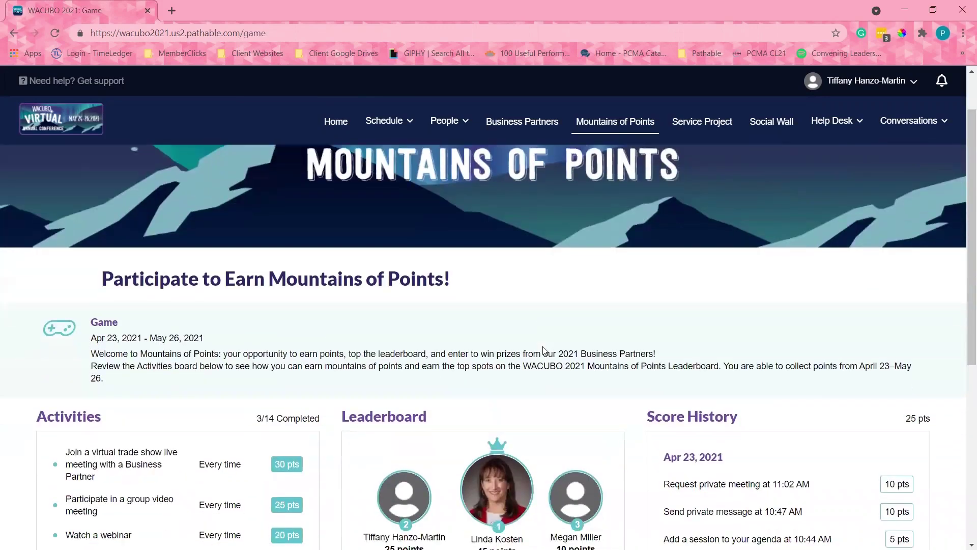
pyautogui.scroll(-1, 545, 351)
pyautogui.scroll(-2, 188, 437)
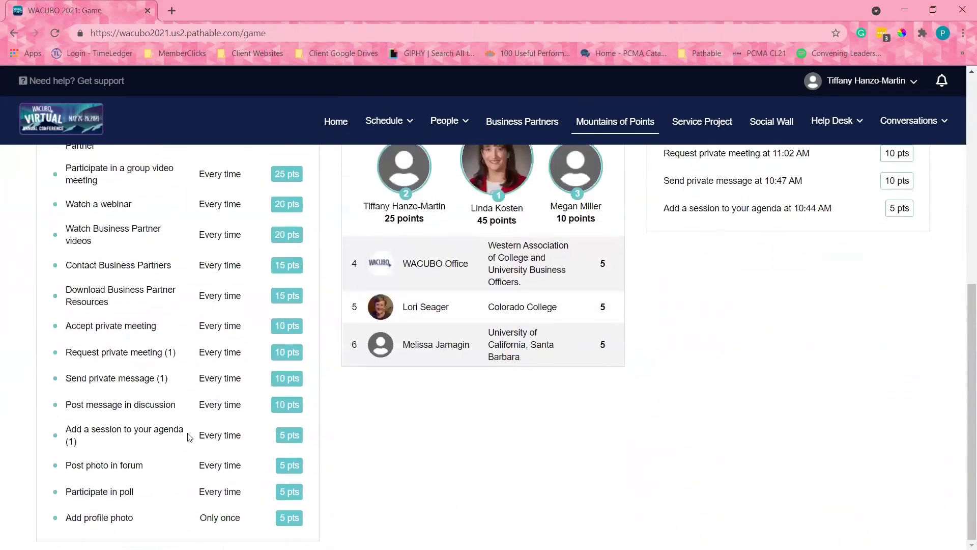
pyautogui.scroll(3, 186, 417)
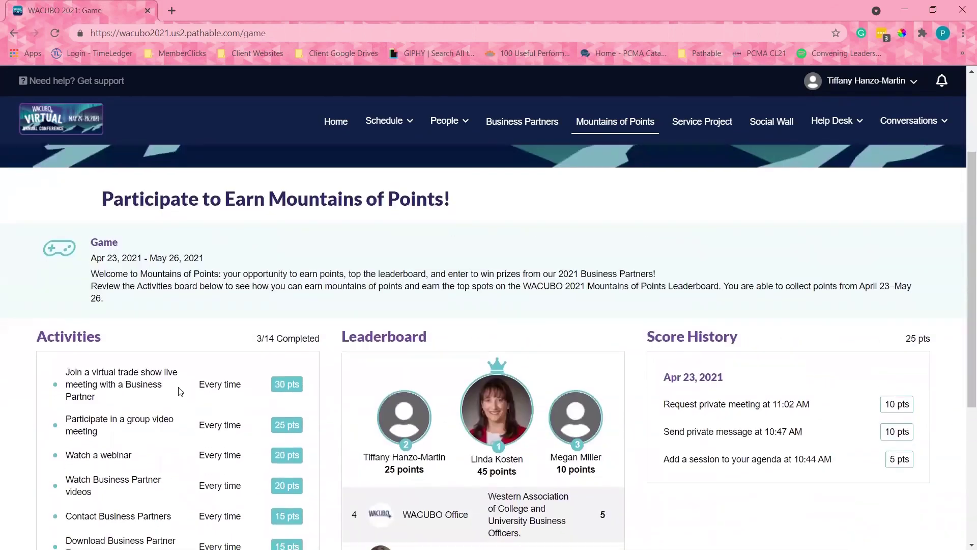
pyautogui.scroll(-1, 314, 298)
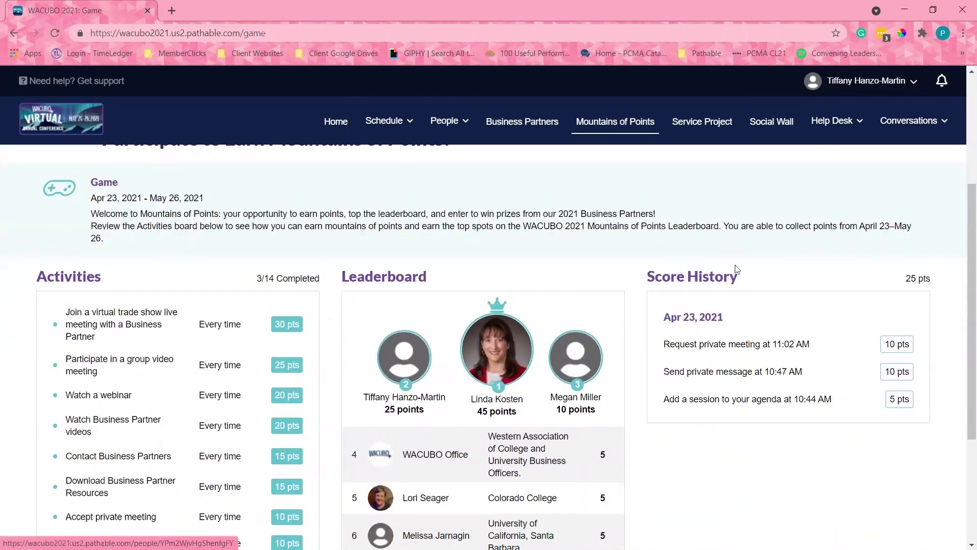
# - View the Contact the WACUBO Office page, then open the Event FAQs page from Help Desk
pyautogui.click(835, 124)
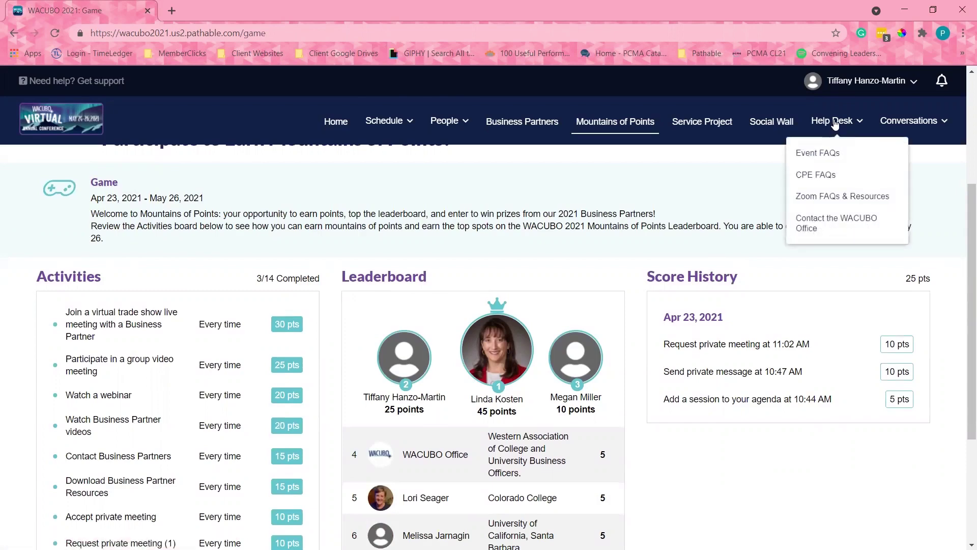
pyautogui.click(835, 225)
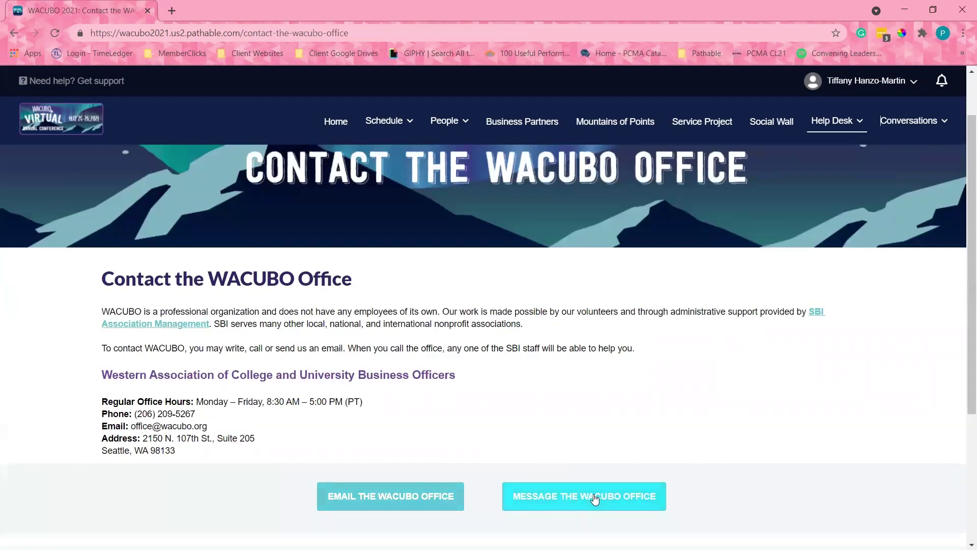
pyautogui.moveTo(845, 121)
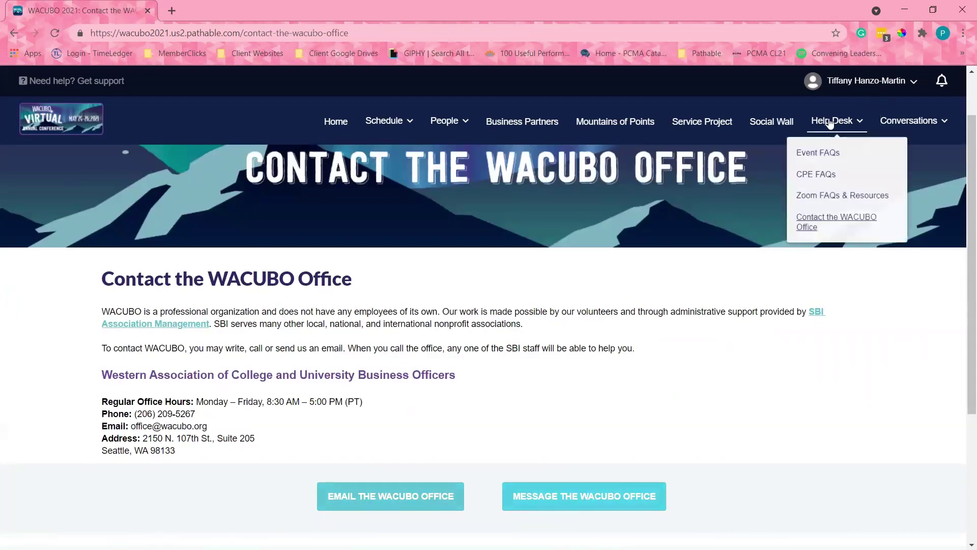
pyautogui.click(828, 153)
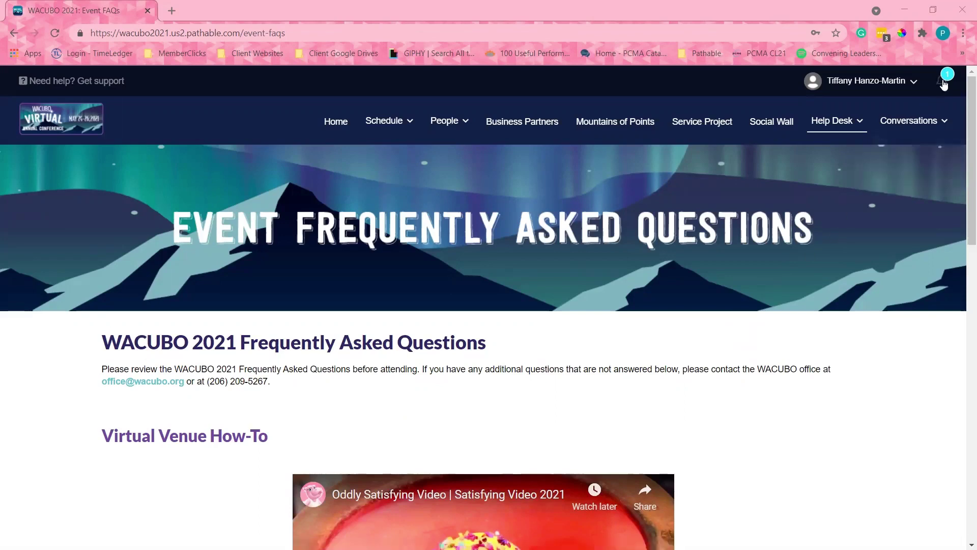
# - Reply 'I would love to meet, but I cannot do this time.' in the WACUBO Office request chat
pyautogui.click(943, 83)
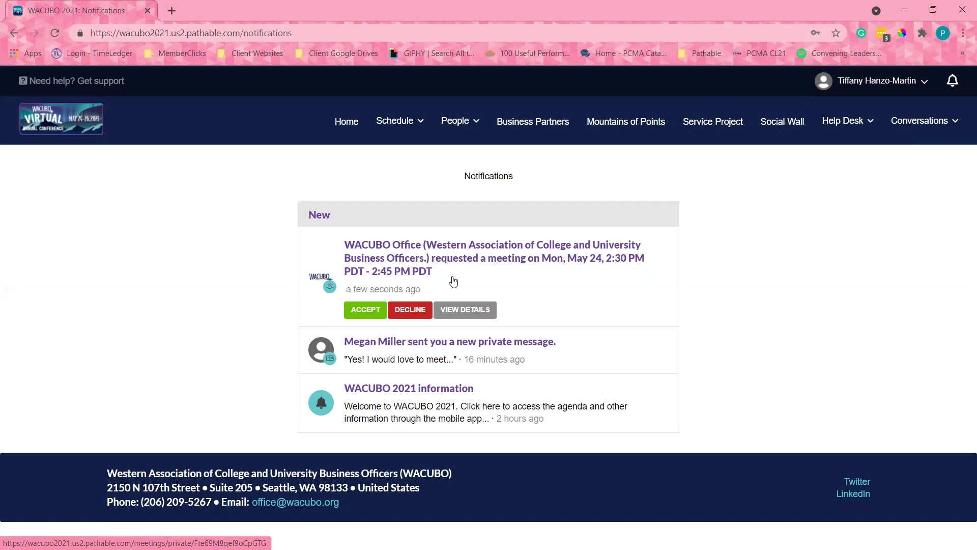
pyautogui.click(460, 310)
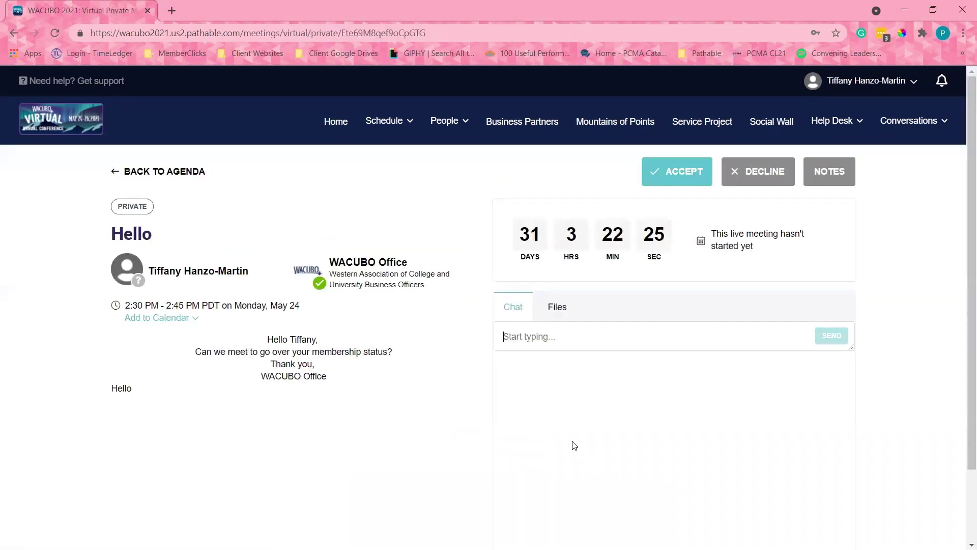
pyautogui.scroll(-2, 573, 441)
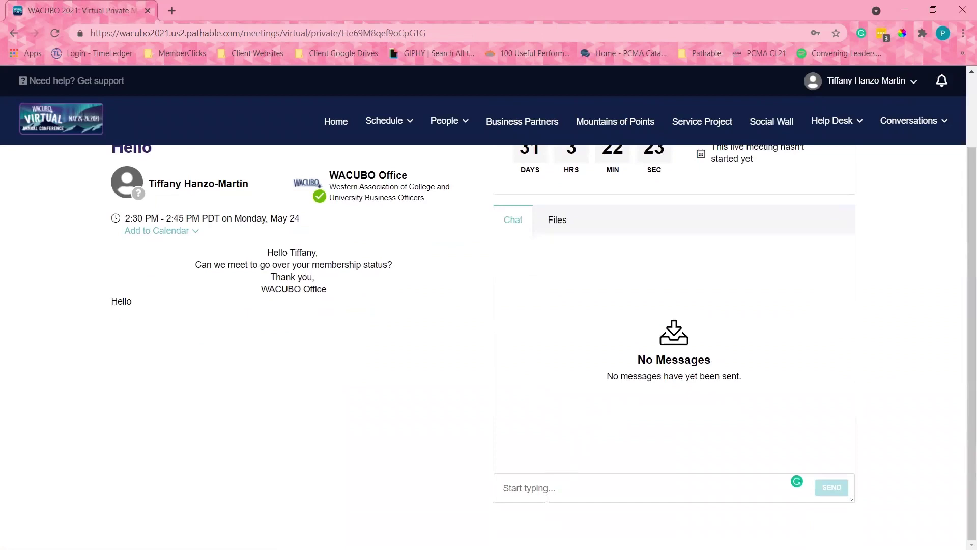
pyautogui.write('I would love to ')
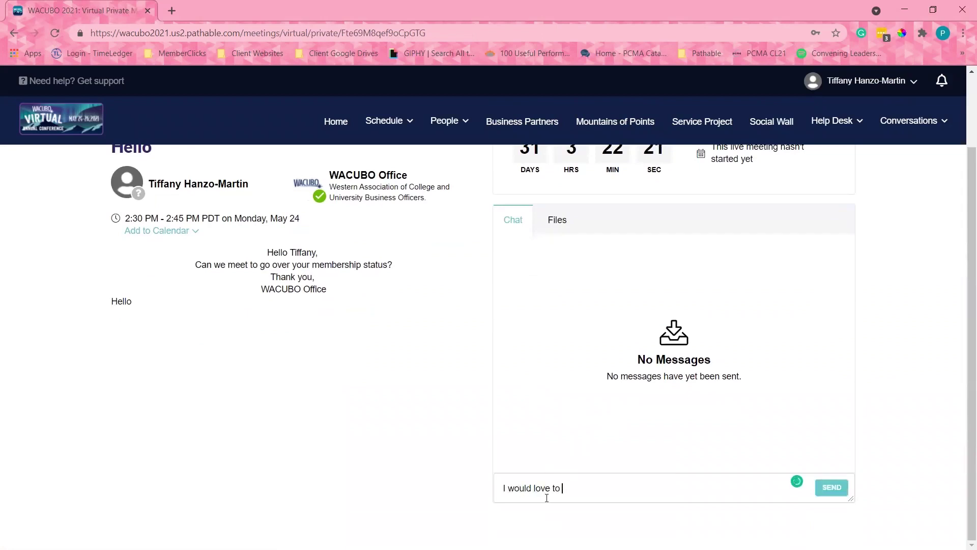
pyautogui.write('meet, but I cannot do t')
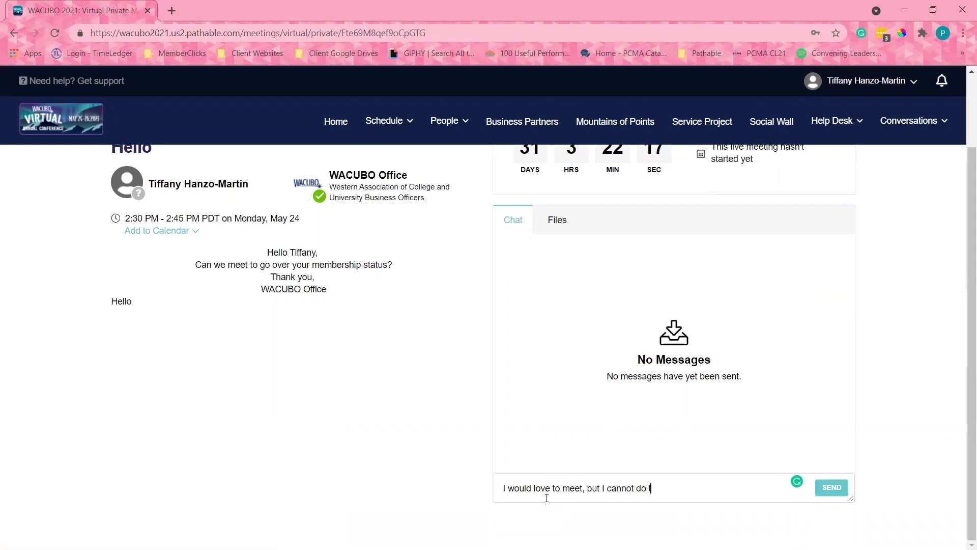
pyautogui.write('his time.')
pyautogui.press('Return')
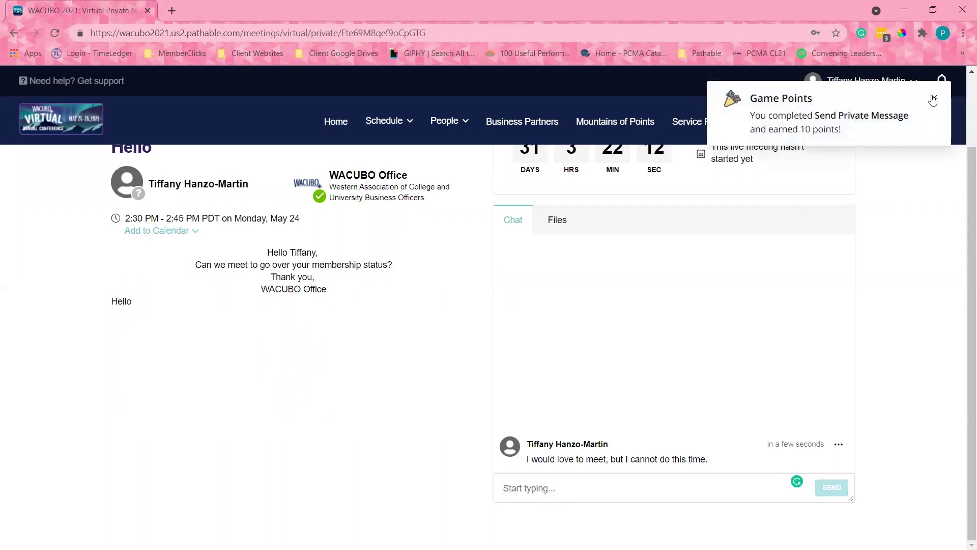
pyautogui.click(934, 100)
pyautogui.scroll(2, 713, 366)
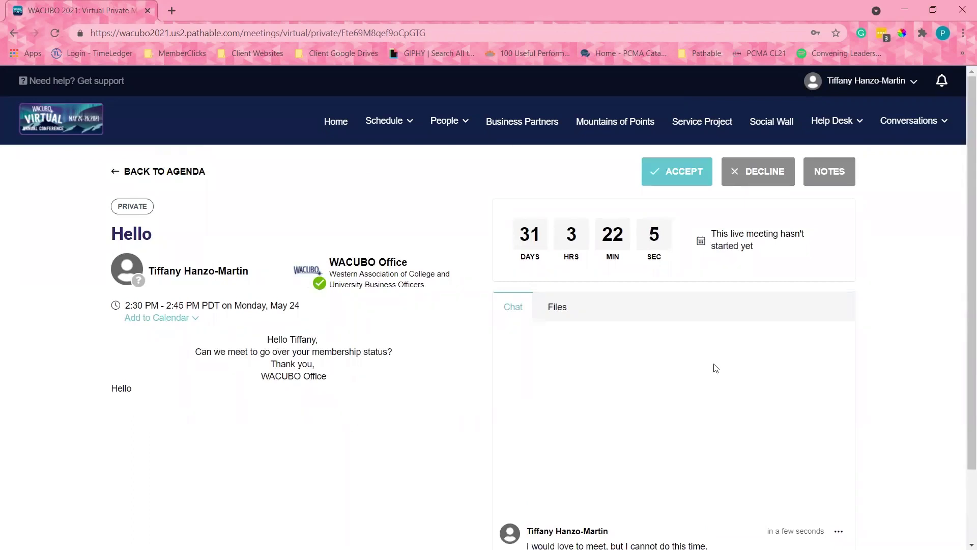
# - Scroll through the Fairview Elementary Service Project page, then go back to Home
pyautogui.click(698, 126)
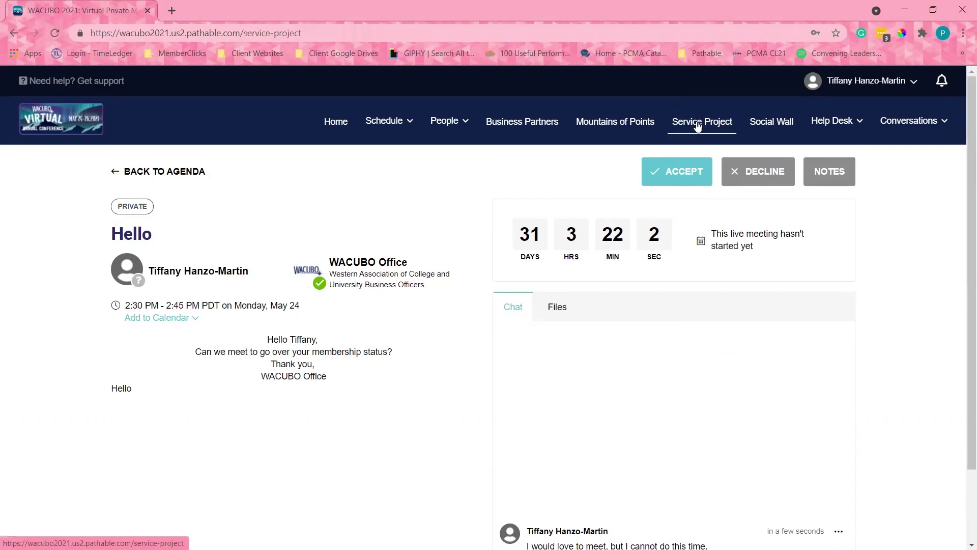
pyautogui.scroll(-3, 397, 354)
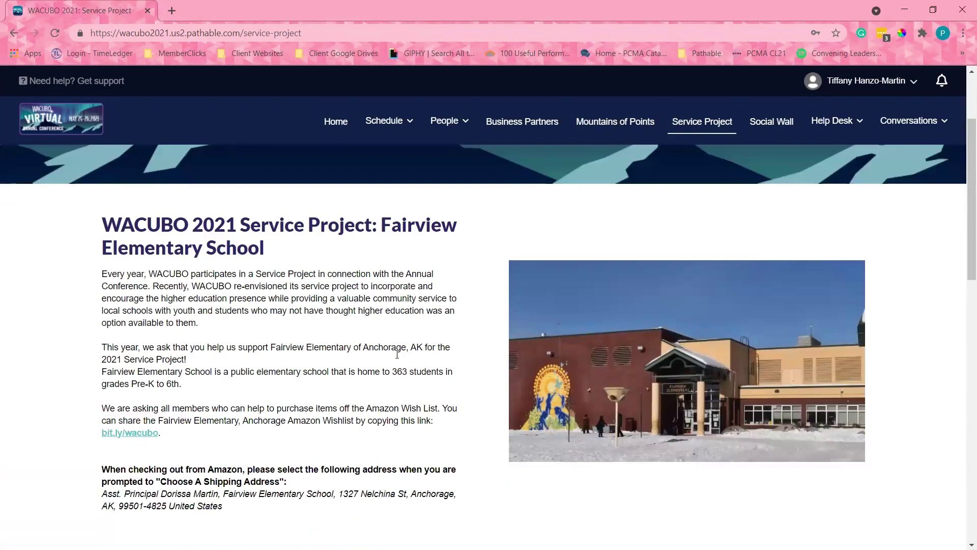
pyautogui.scroll(-5, 397, 355)
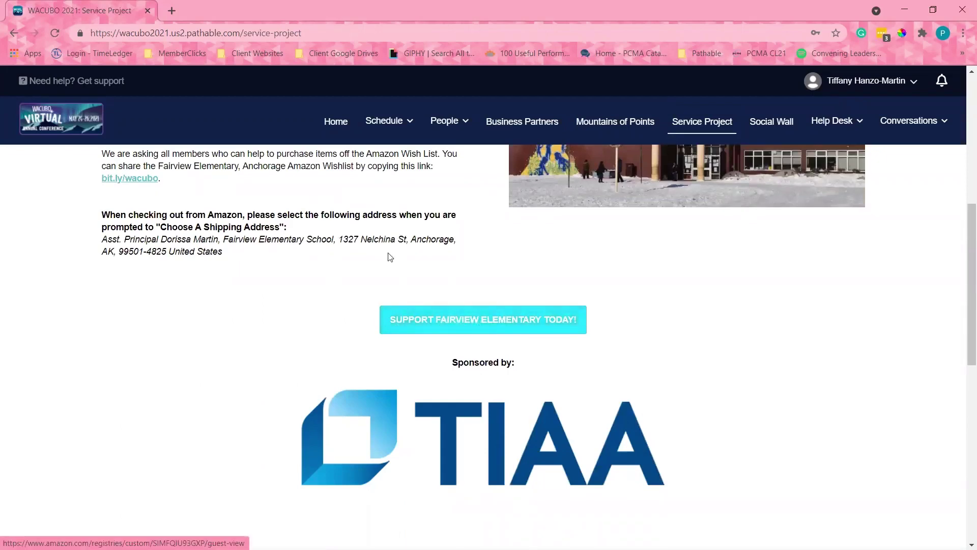
pyautogui.click(341, 124)
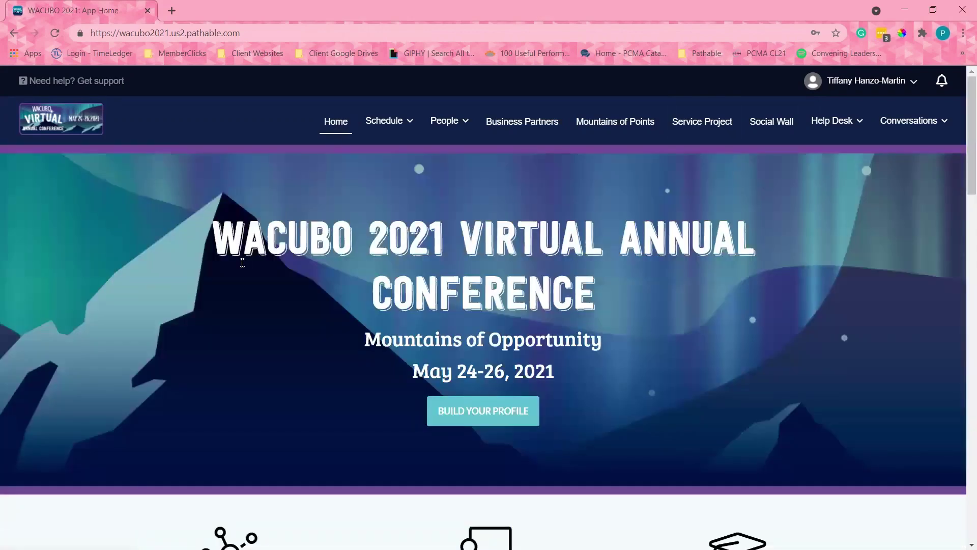
# - Scroll the home page past Business Partners and the service project to the four keynote speakers
pyautogui.scroll(-3, 242, 262)
pyautogui.scroll(-6, 242, 263)
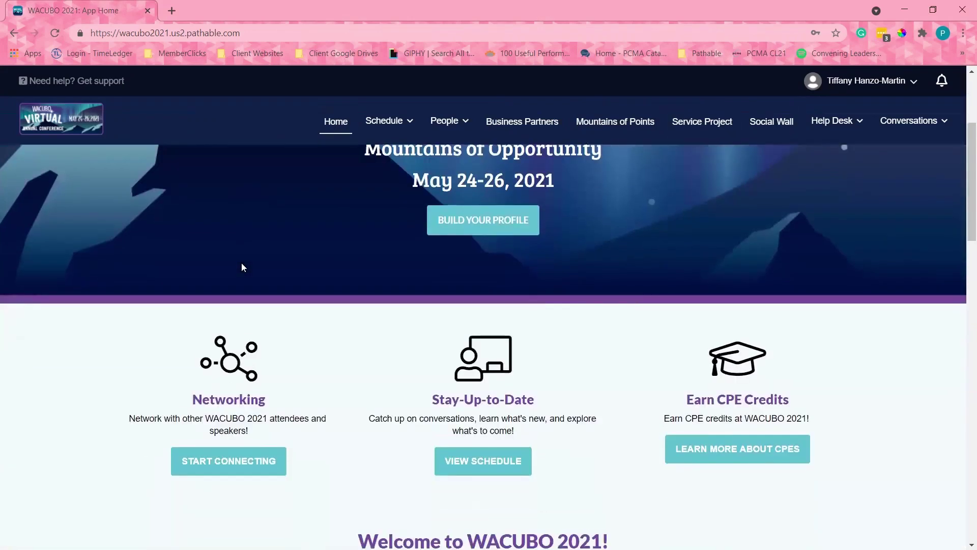
pyautogui.scroll(-8, 243, 268)
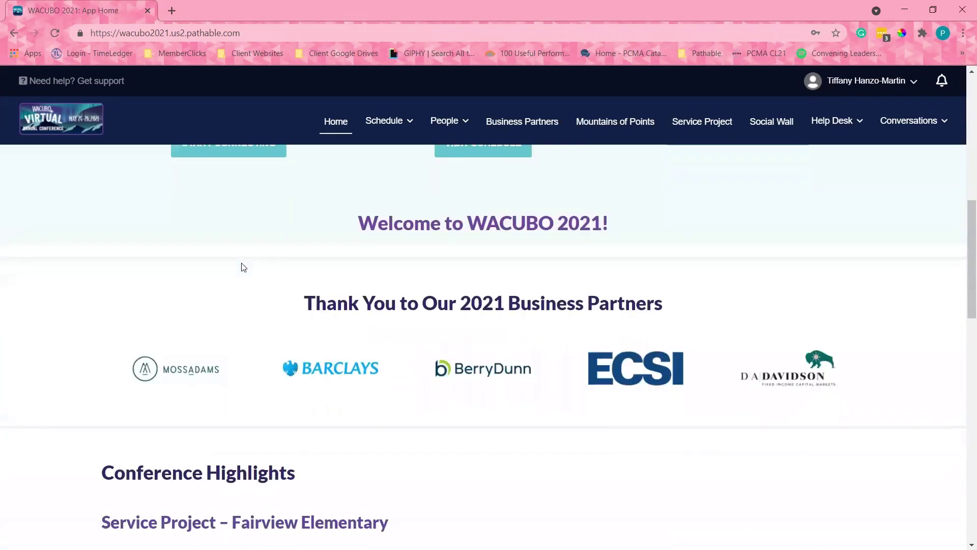
pyautogui.scroll(-6, 243, 268)
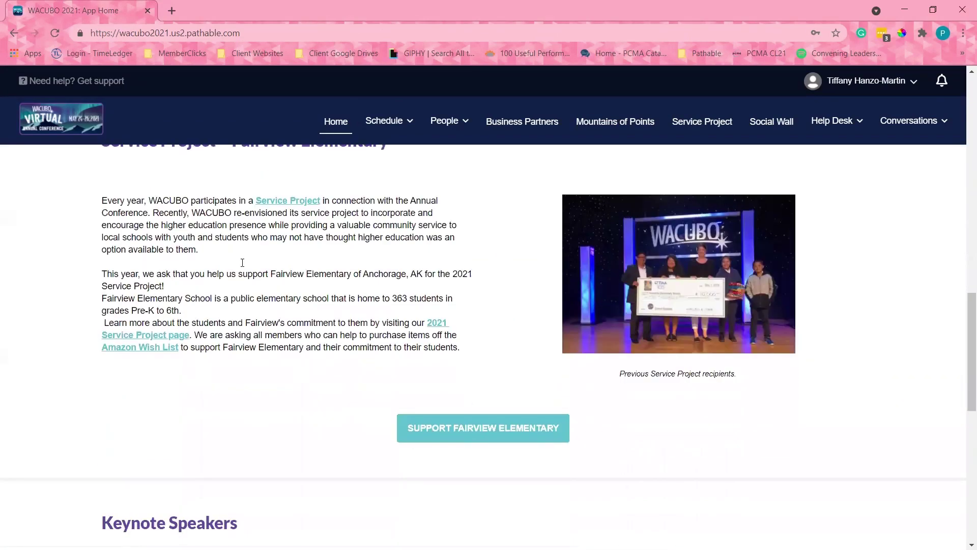
pyautogui.scroll(-7, 243, 267)
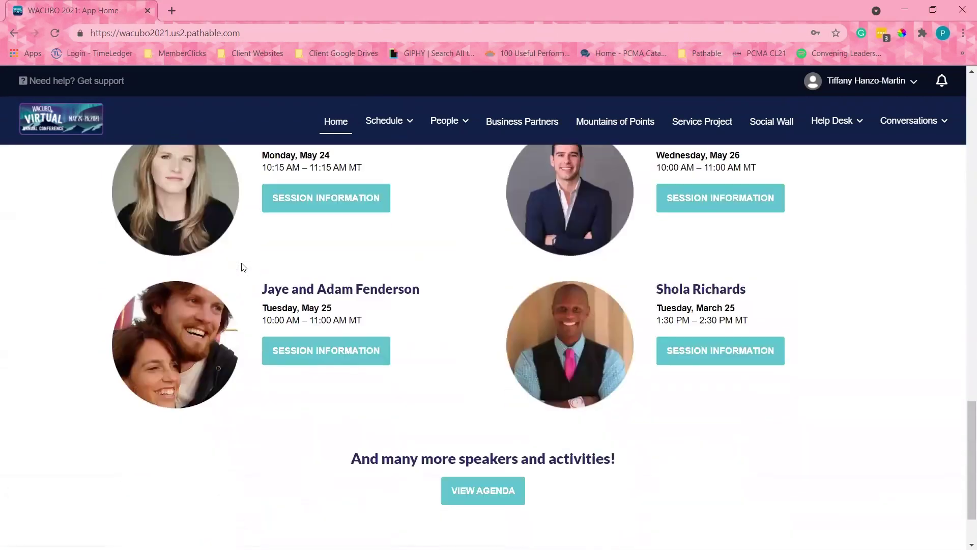
pyautogui.scroll(4, 244, 267)
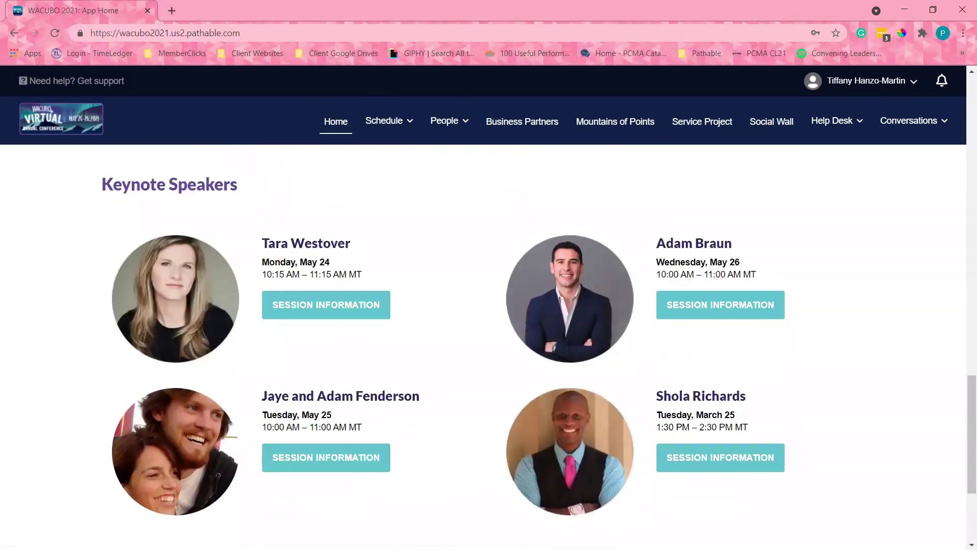